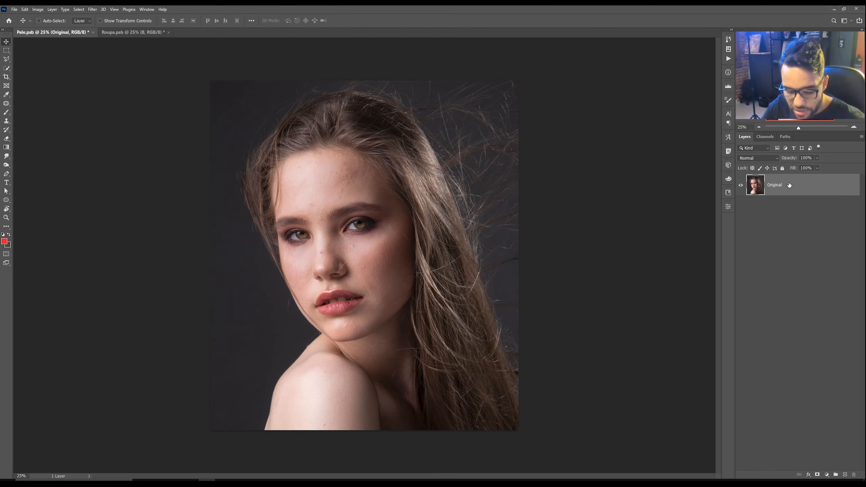
Step: Duplicate the Original layer twice and rename the copies Alta (top) and Baixa (middle)
key(ctrl+j)
key(ctrl+j)
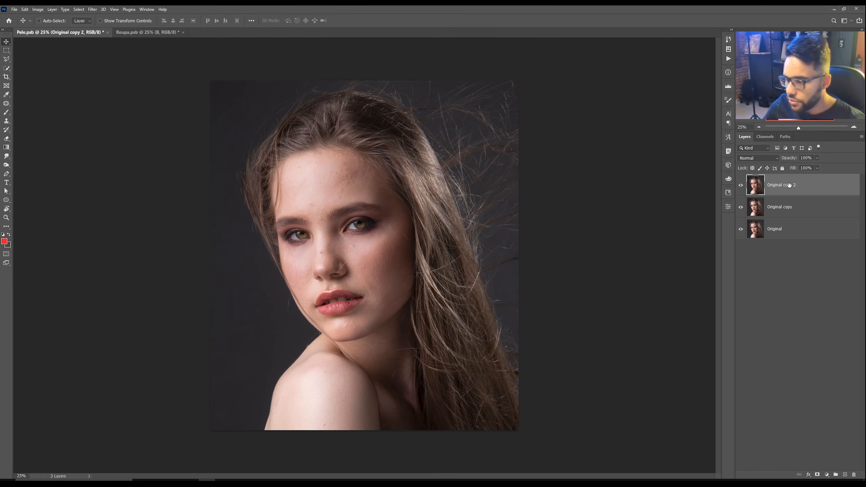
double_click(779, 186)
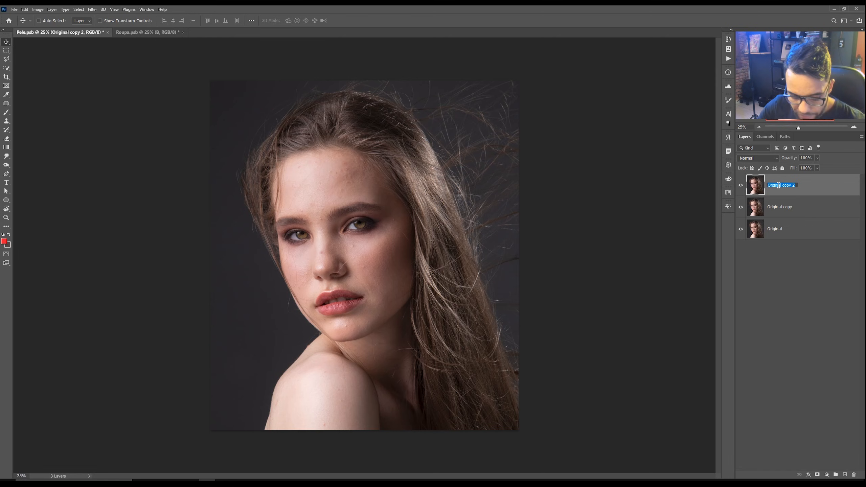
text(Alta)
key(Tab)
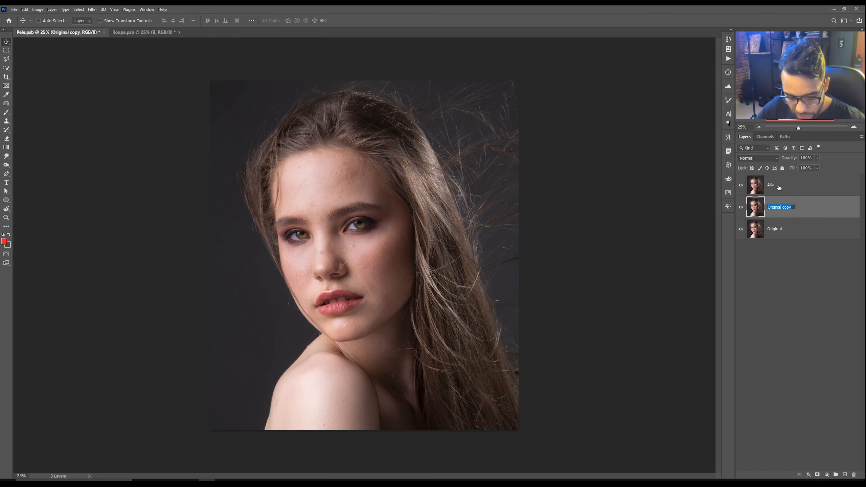
text(Baixa)
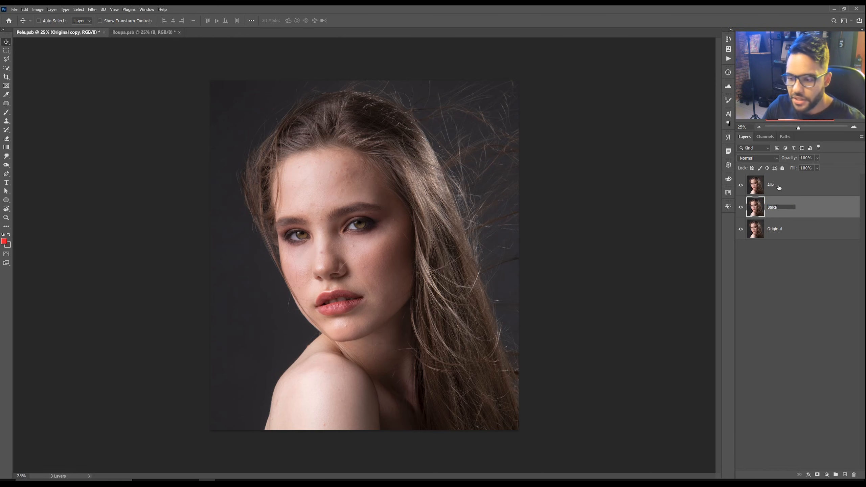
click(790, 239)
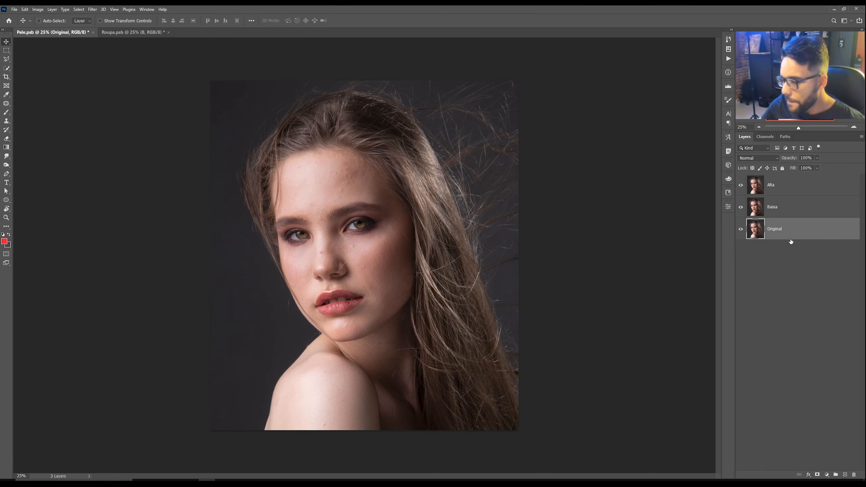
Step: Select the Baixa layer and apply a Gaussian Blur with a radius of 6.5 pixels
click(802, 214)
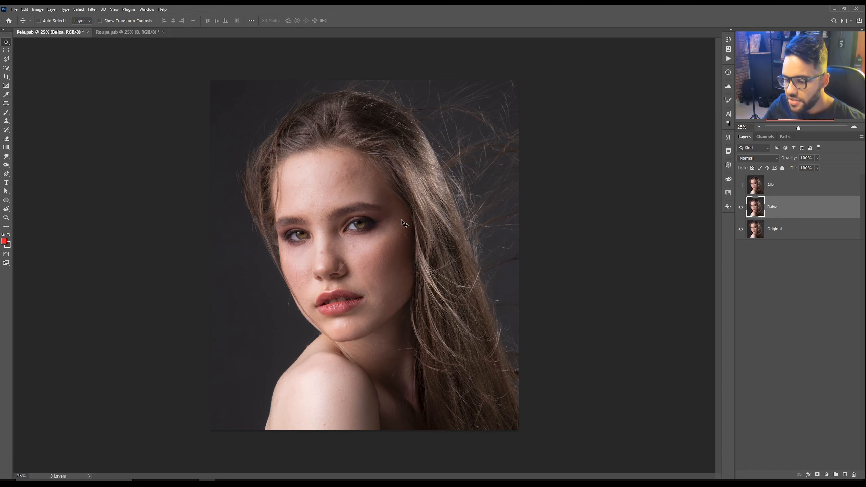
key(z)
drag(370, 229, 383, 230)
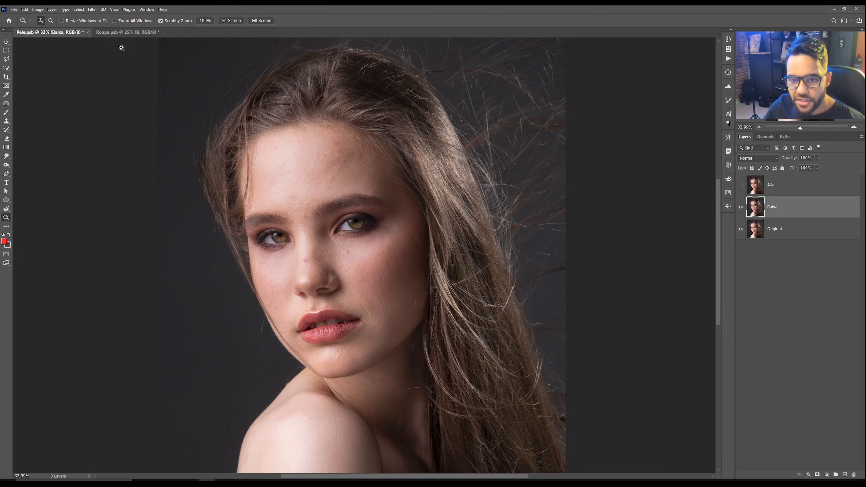
click(93, 10)
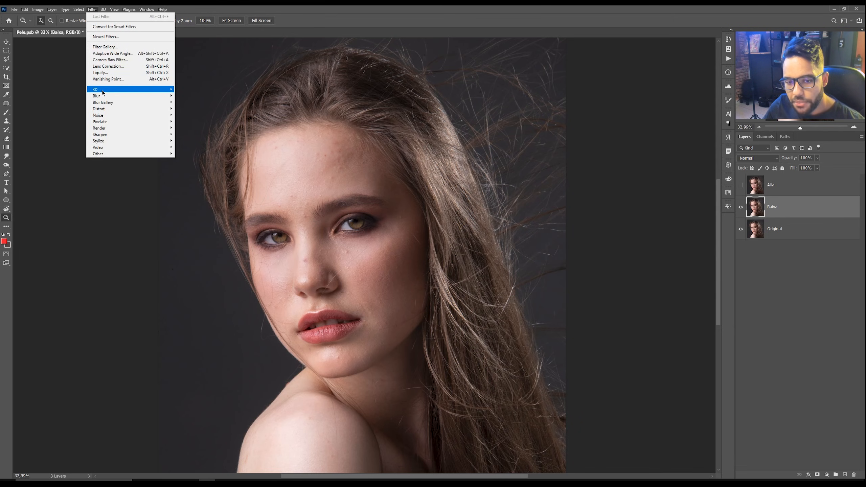
mouse_move(102, 95)
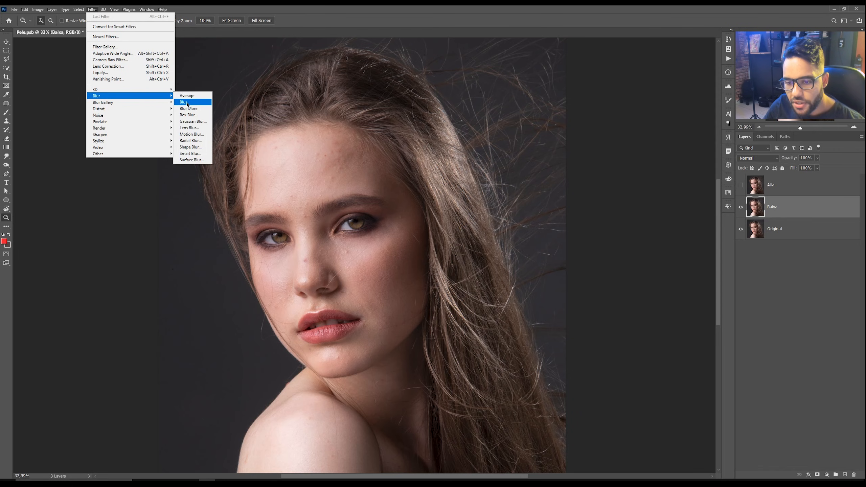
click(191, 121)
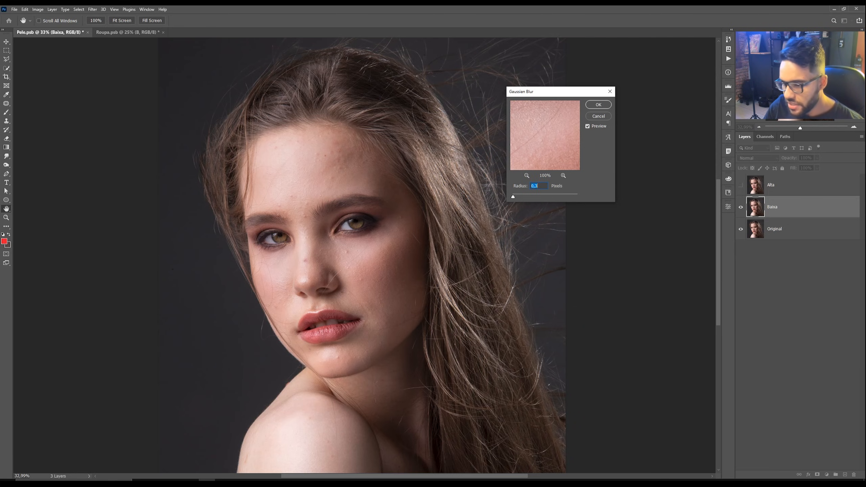
text(6,5)
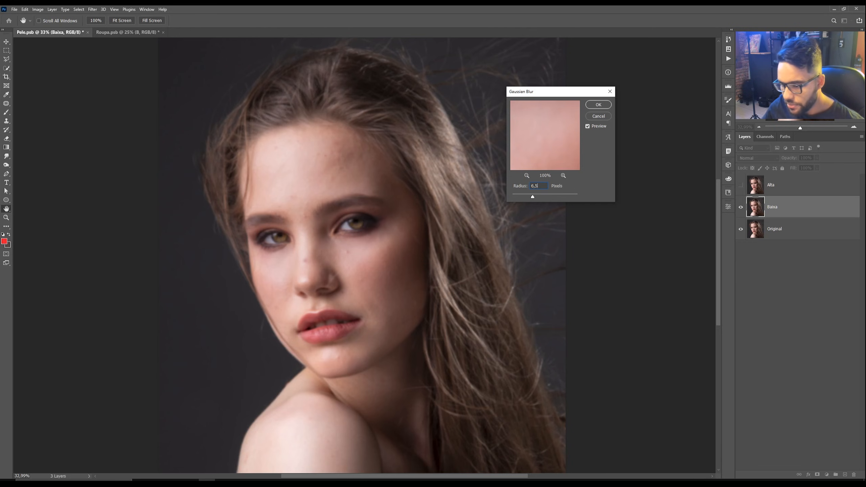
click(598, 106)
Step: Make the Alta layer visible again and select it
key(z)
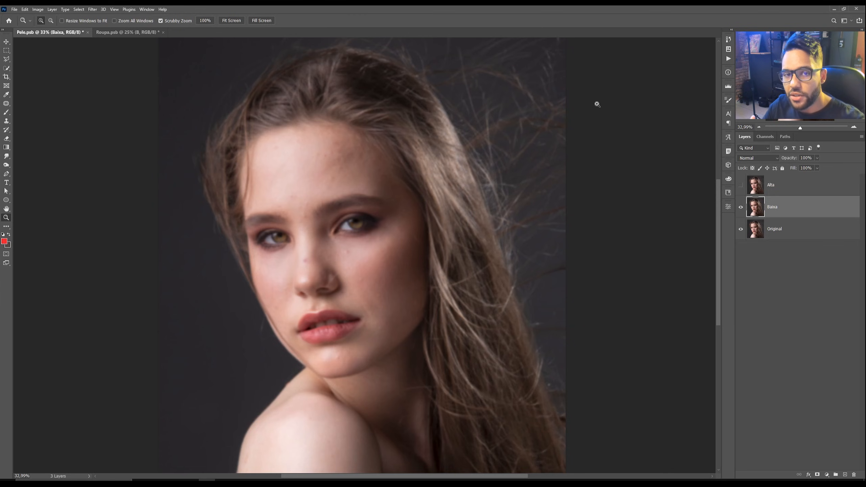
click(771, 191)
click(741, 186)
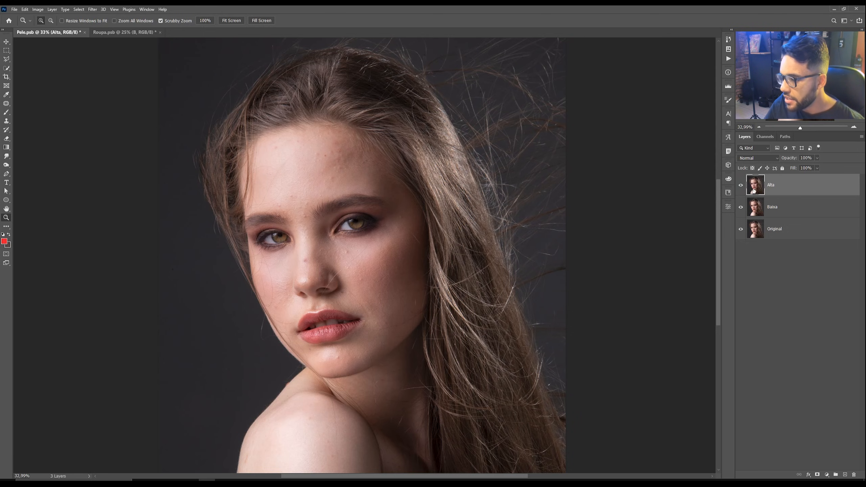
Step: Open Apply Image on the Alta layer and set its source layer to Baixa
click(37, 9)
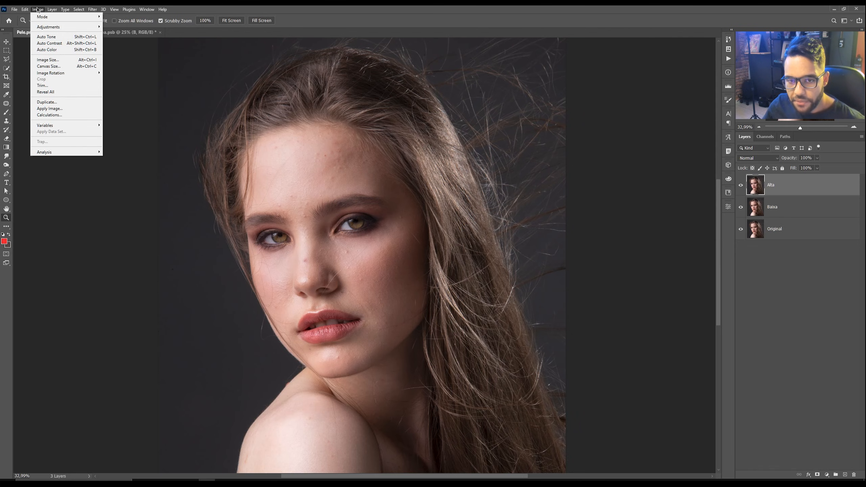
click(60, 109)
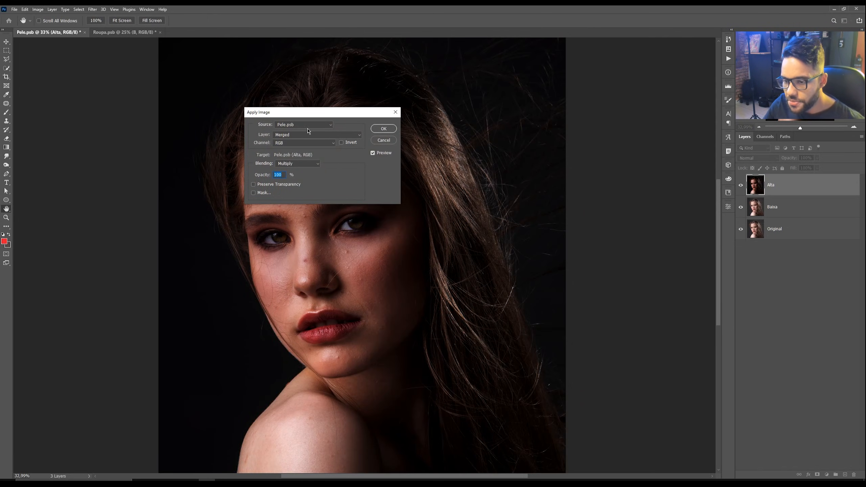
drag(307, 116, 371, 115)
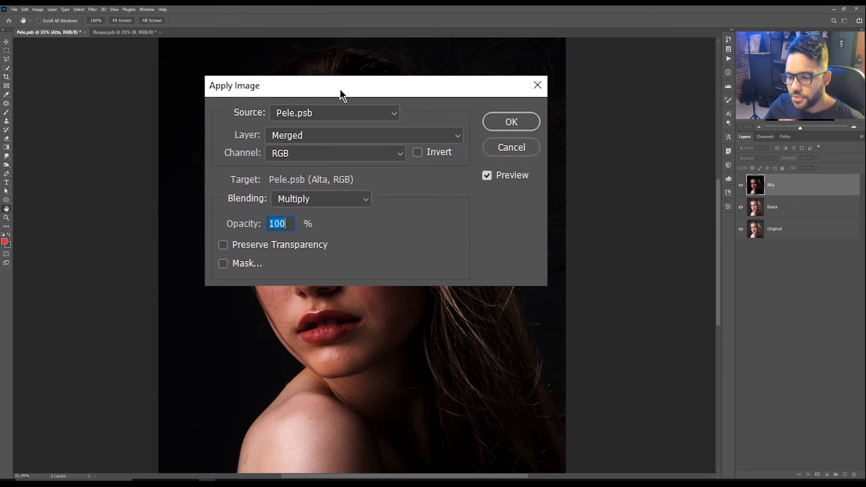
click(351, 114)
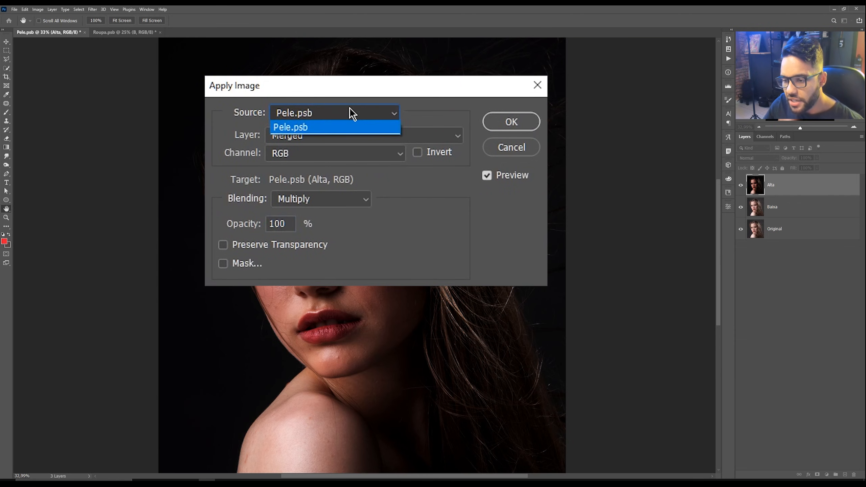
click(304, 126)
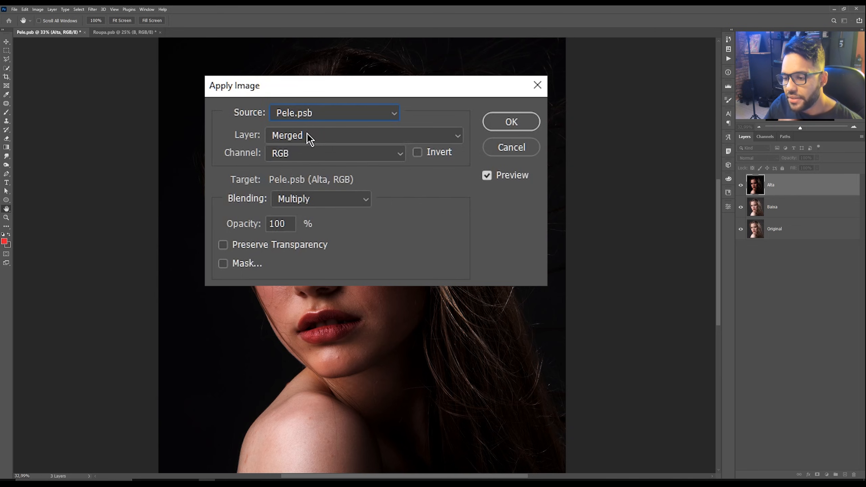
click(309, 138)
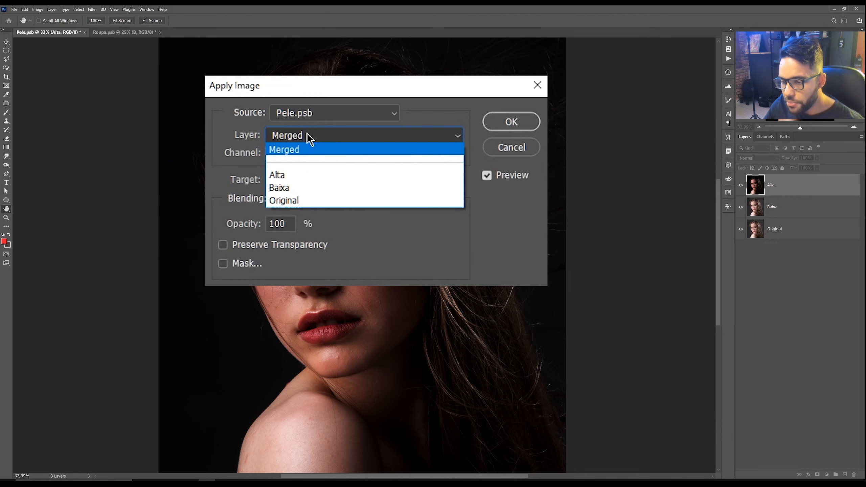
click(280, 188)
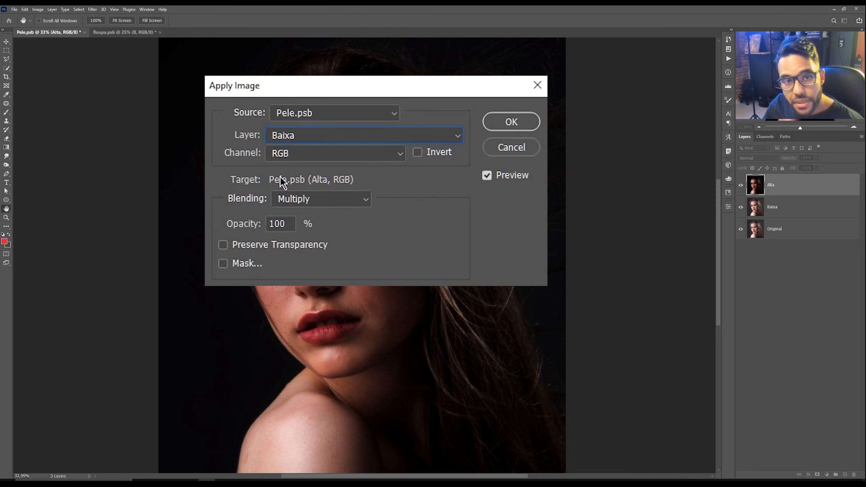
Step: Set the Apply Image blending to Subtract with scale 2 and offset 128, and apply it
click(327, 199)
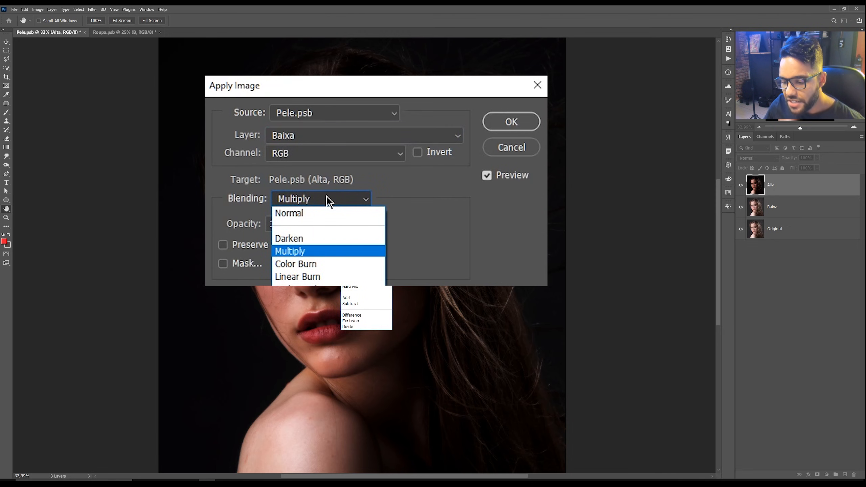
click(353, 303)
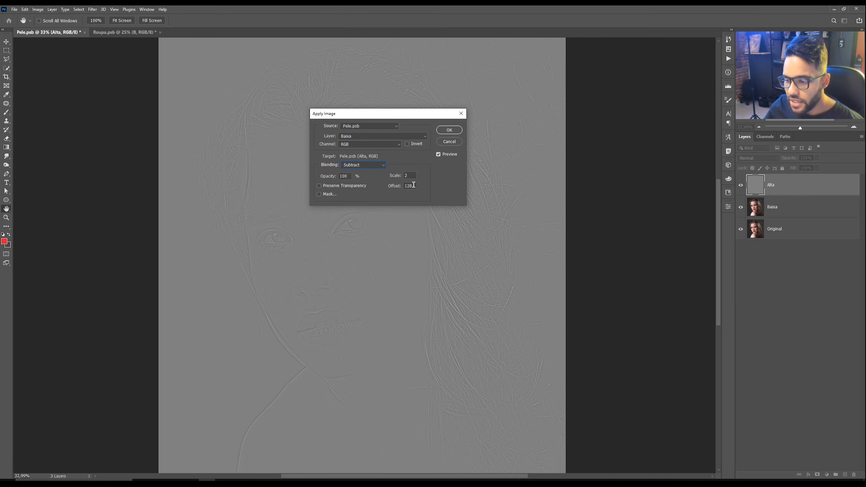
double_click(405, 175)
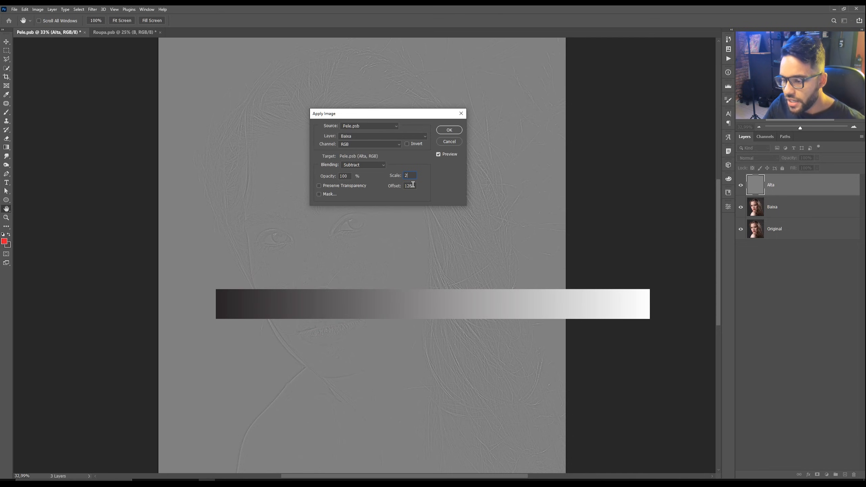
click(391, 186)
text(0)
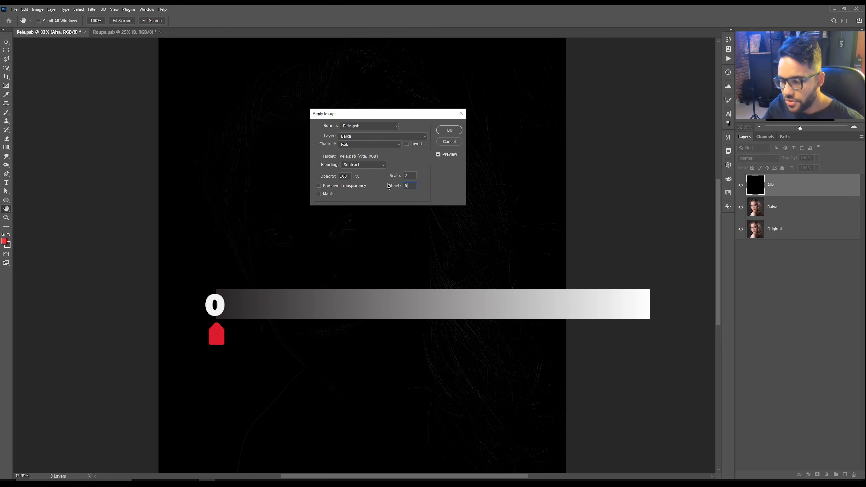
text(255)
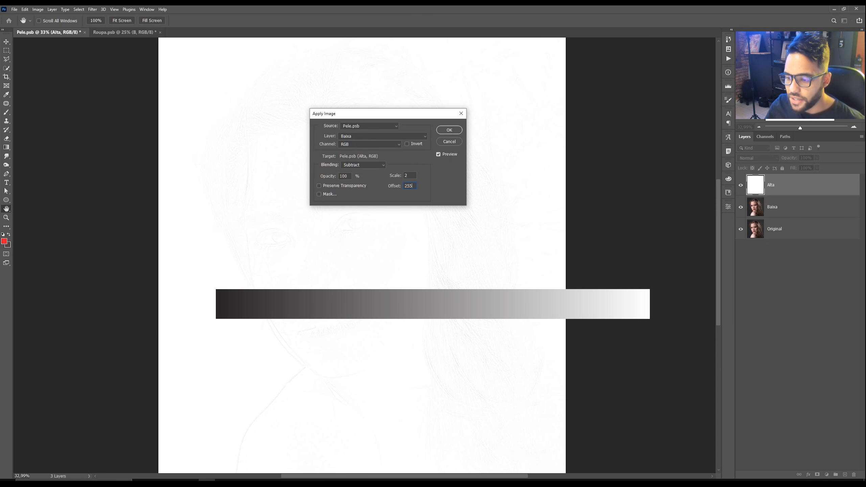
key(BackSpace)
key(BackSpace)
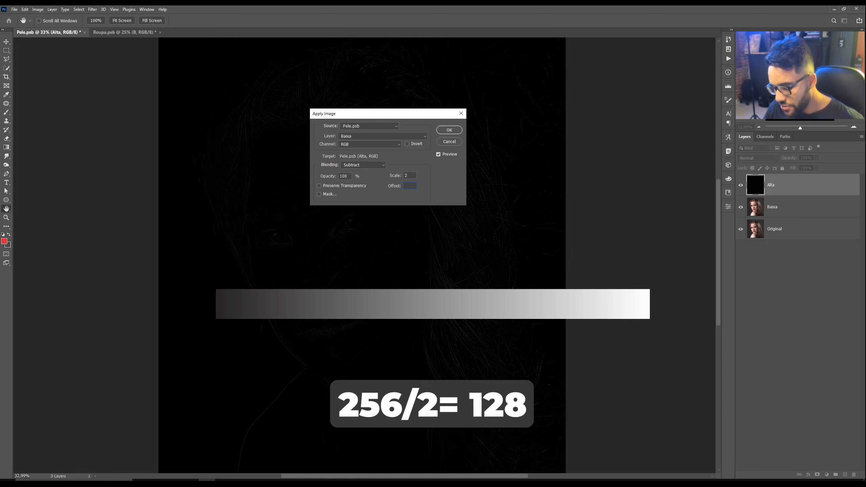
text(128)
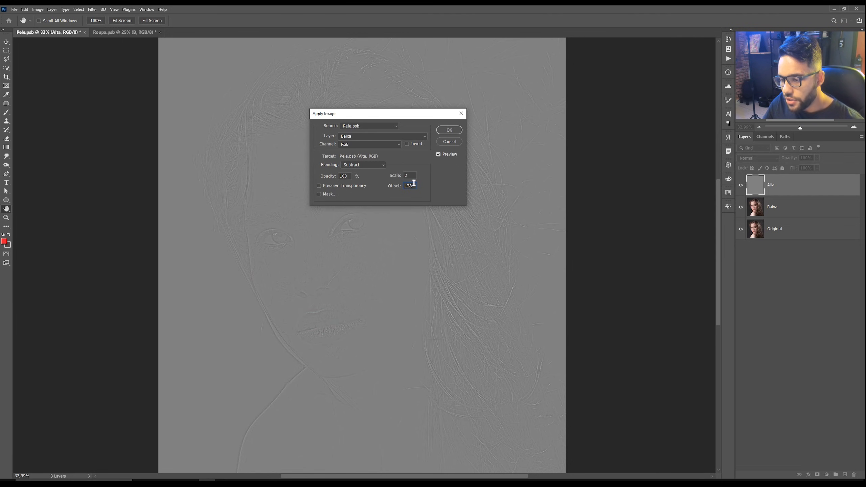
click(449, 133)
Step: Change the Alta layer's blend mode to Linear Light
key(z)
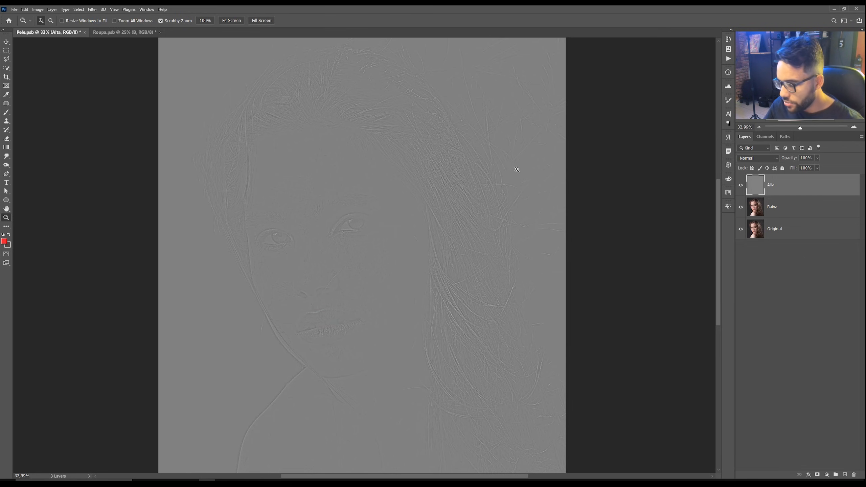
click(751, 159)
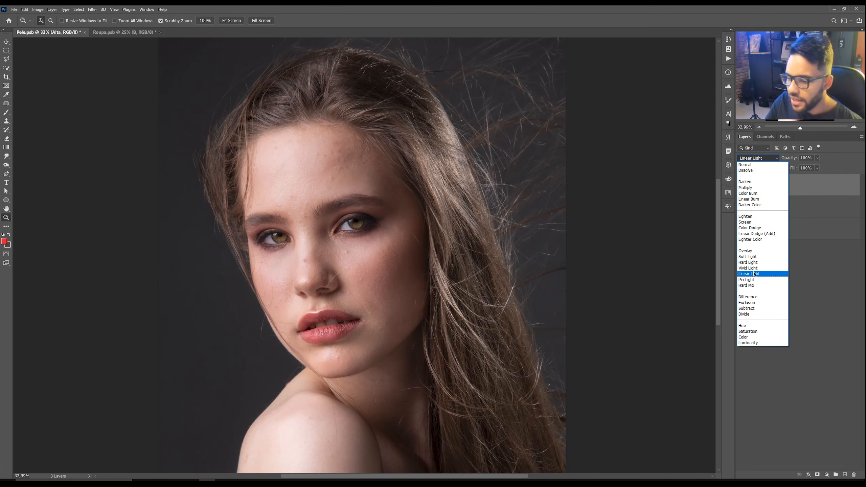
click(755, 274)
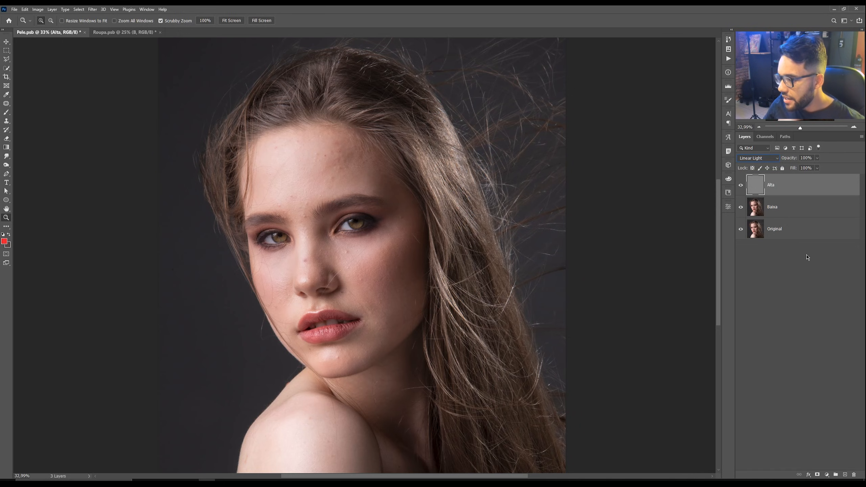
Step: Select the Baixa layer and toggle the Alta layer's visibility off and on to compare the result
click(810, 215)
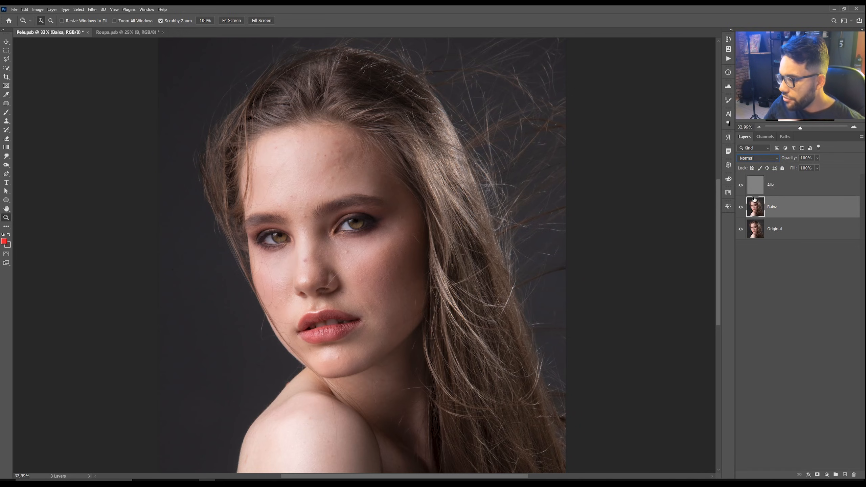
click(741, 186)
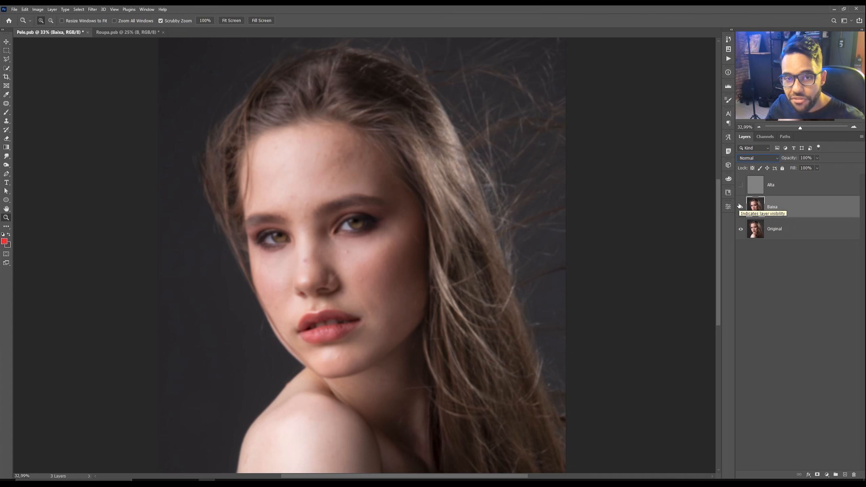
click(740, 185)
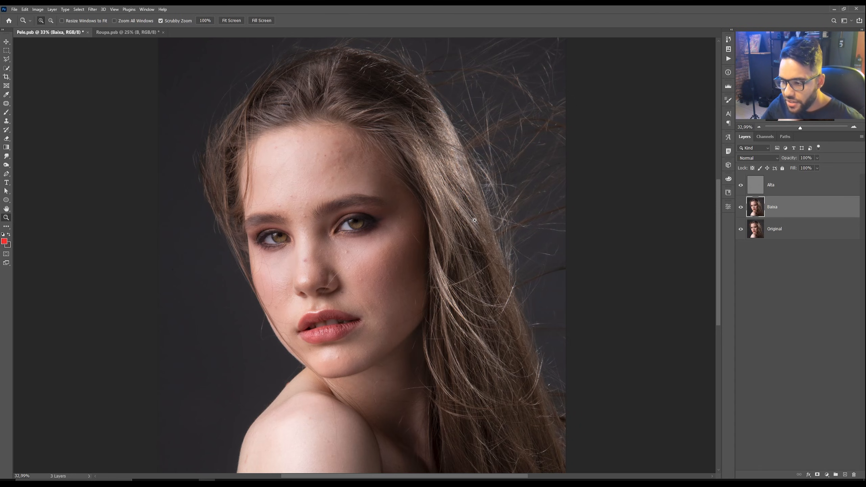
Step: Switch to the Lasso tool and set its feather to 15 px
key(l)
right_click(6, 59)
click(25, 62)
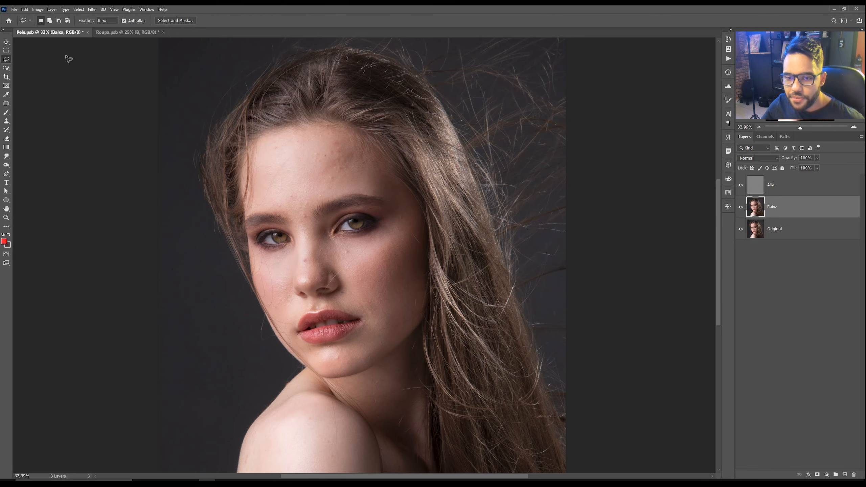
click(107, 20)
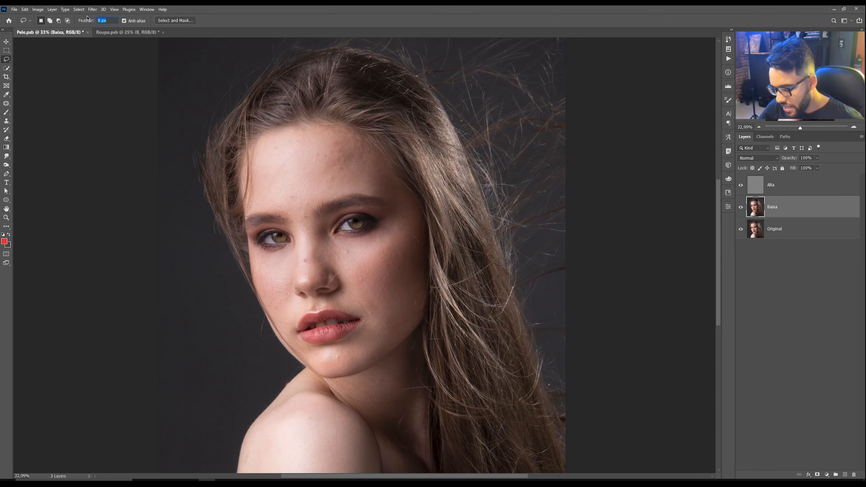
text(15)
key(Return)
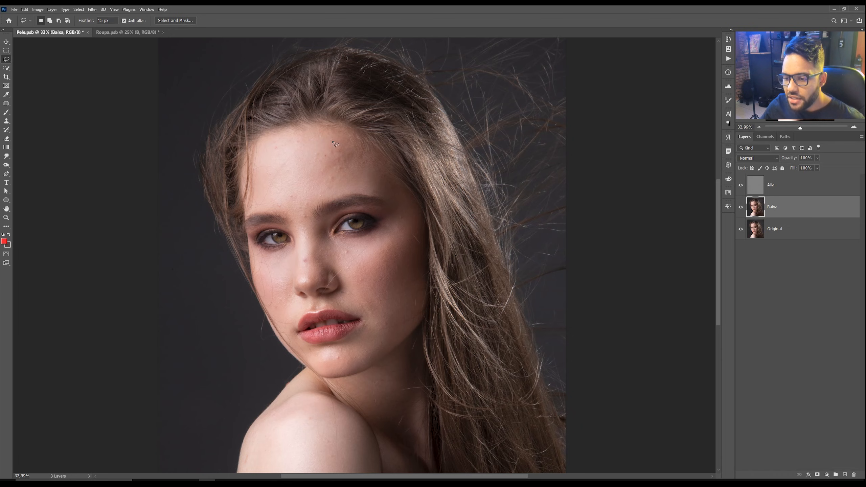
mouse_move(324, 138)
mouse_down()
mouse_move(349, 164)
mouse_move(314, 180)
mouse_move(312, 143)
mouse_move(322, 137)
mouse_up()
click(92, 9)
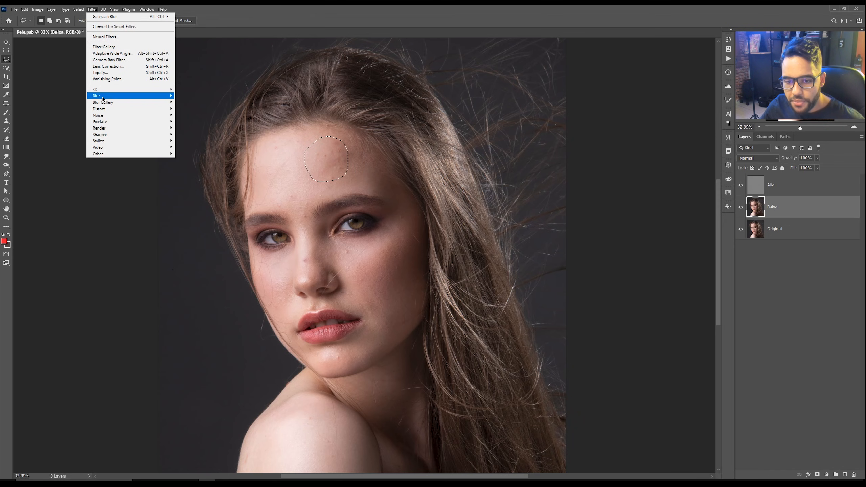
click(193, 121)
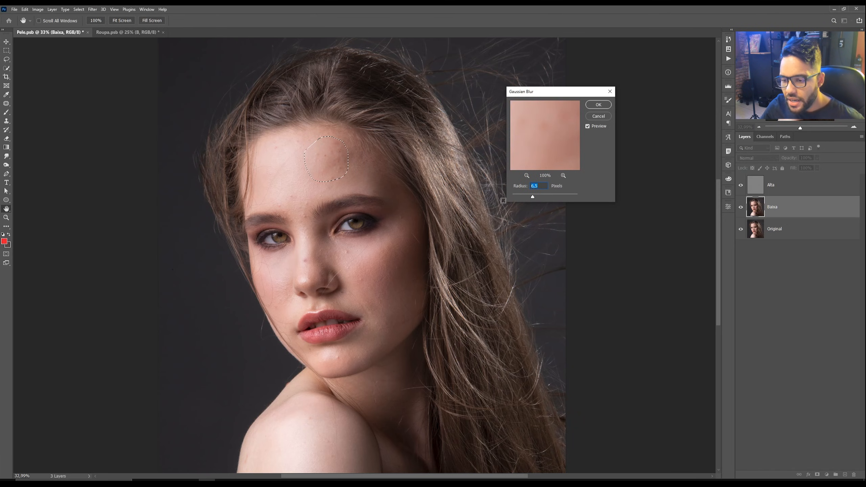
drag(533, 197, 548, 197)
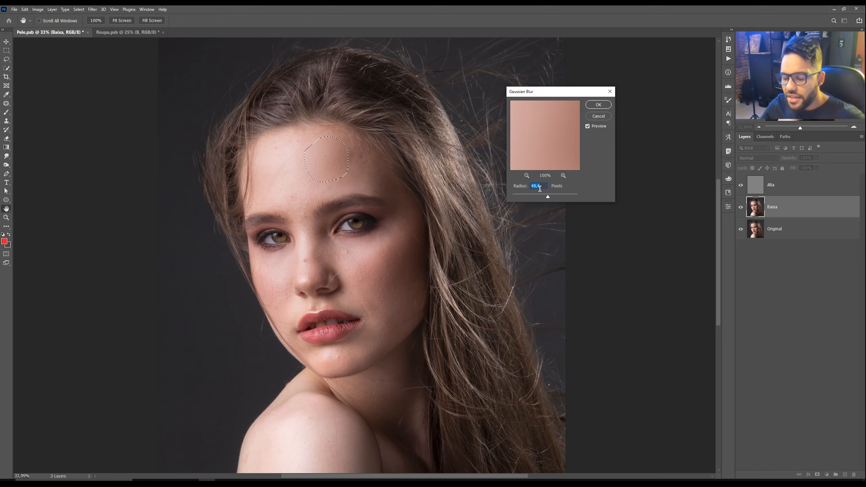
click(603, 116)
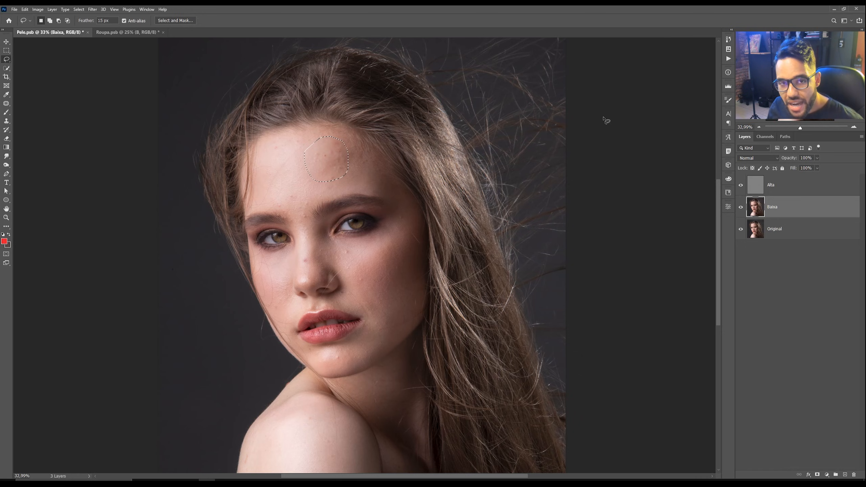
key(ctrl+d)
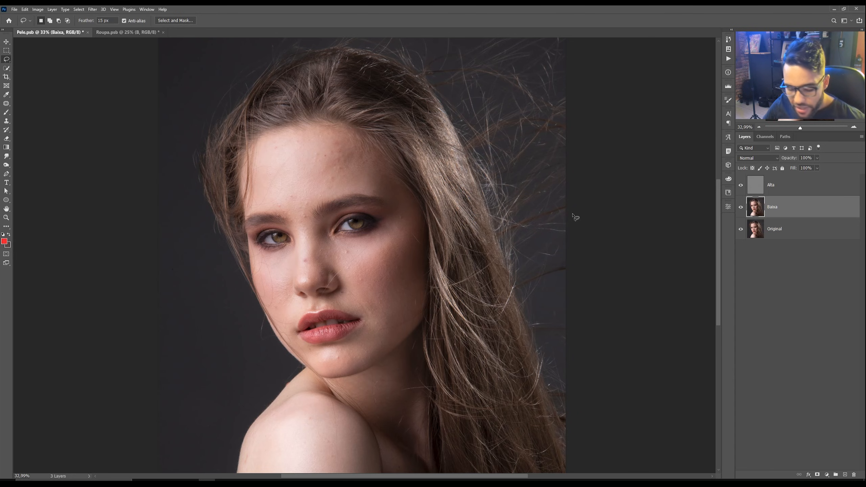
Step: Duplicate the Baixa layer and rename the copy Baixa Blur
key(ctrl+j)
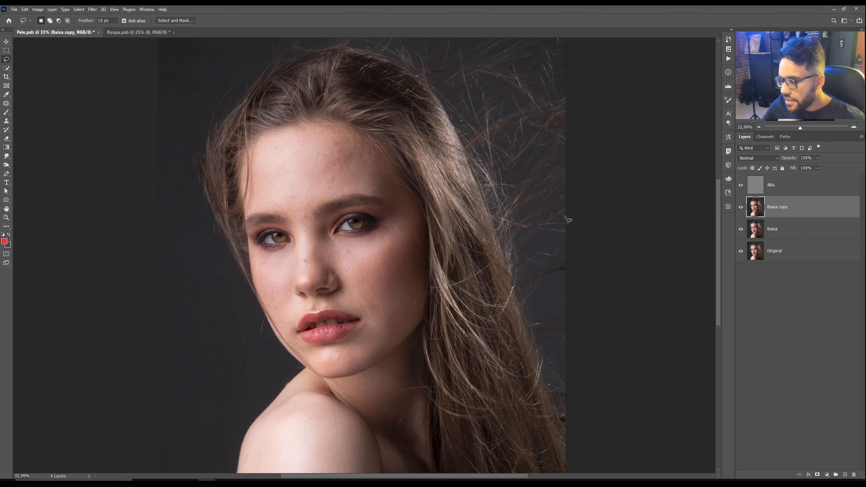
double_click(779, 207)
drag(779, 207, 794, 206)
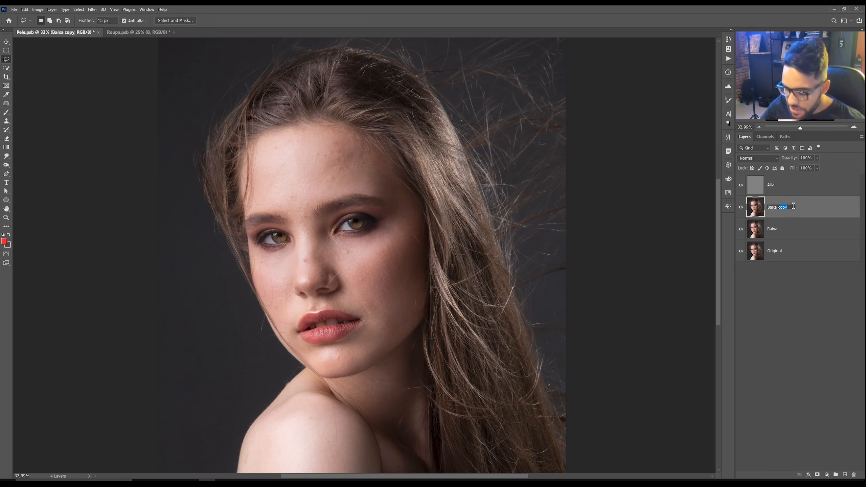
text(c)
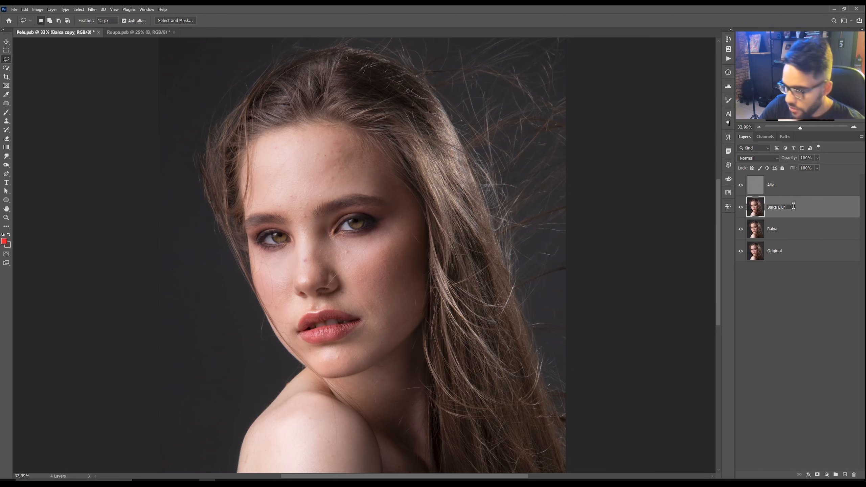
key(Return)
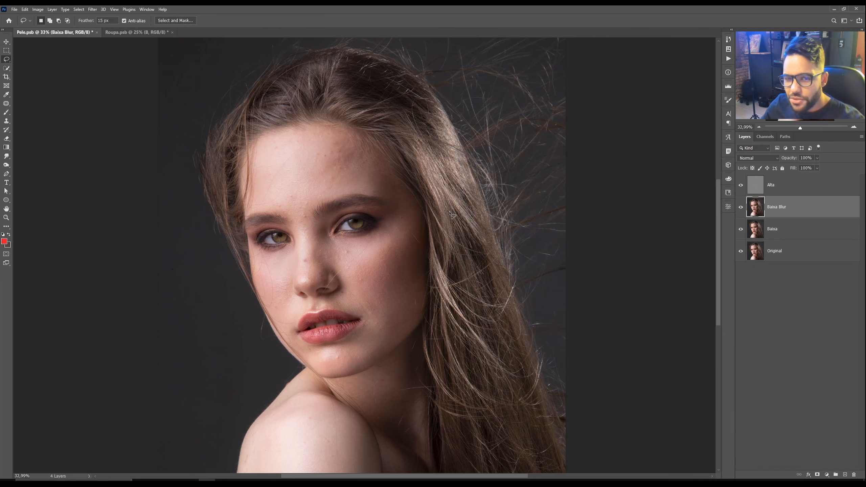
Step: Apply a Gaussian Blur with a 55 pixel radius to the Baixa Blur layer
click(92, 9)
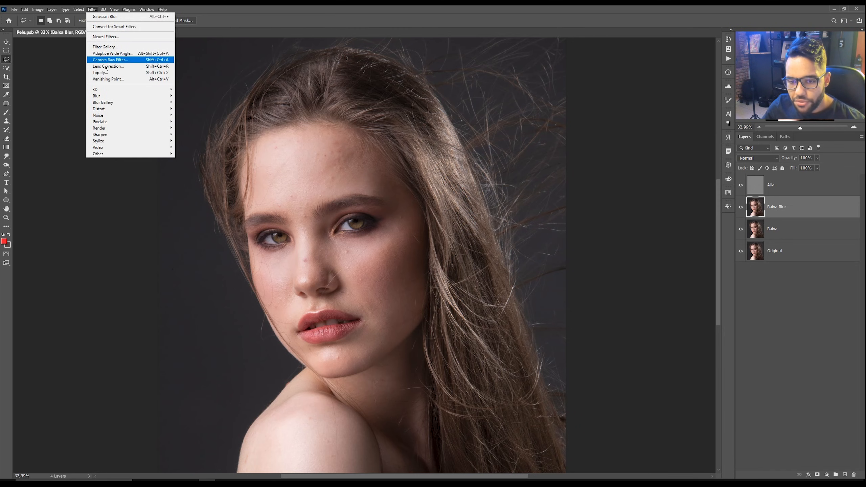
mouse_move(109, 96)
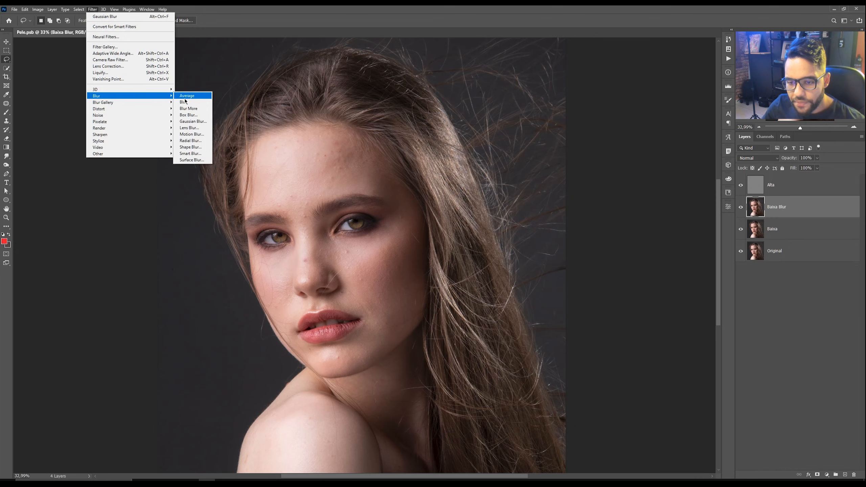
click(191, 121)
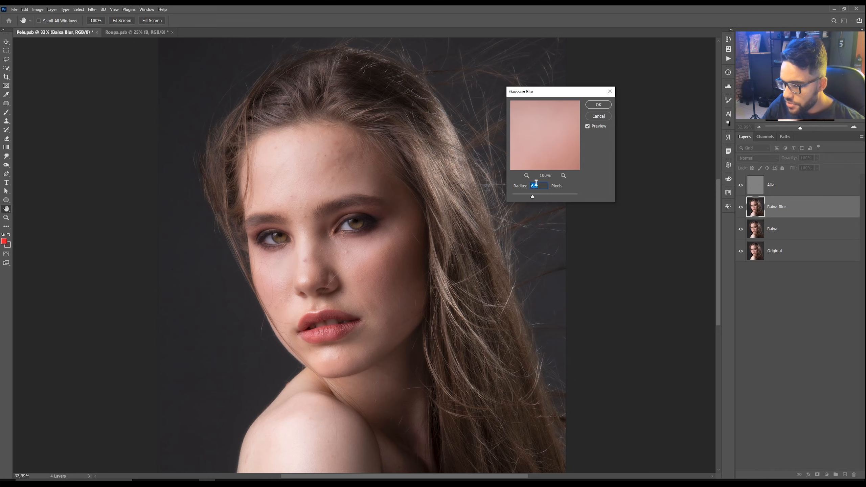
text(55)
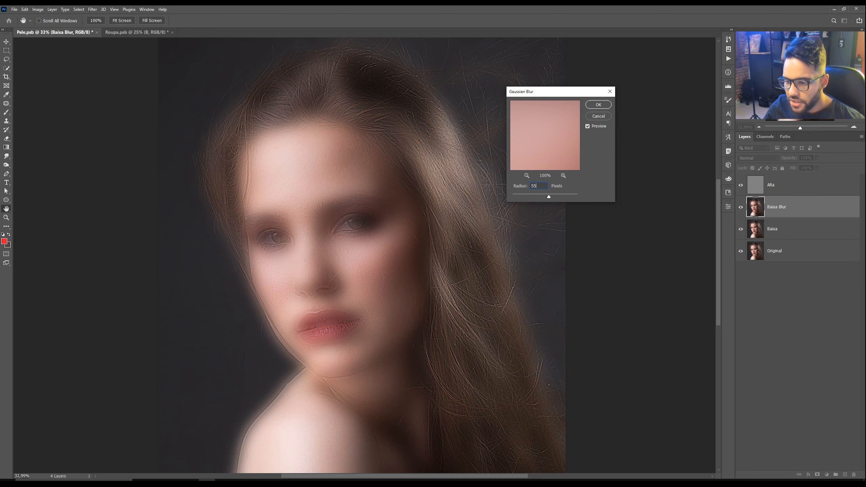
drag(541, 186, 521, 187)
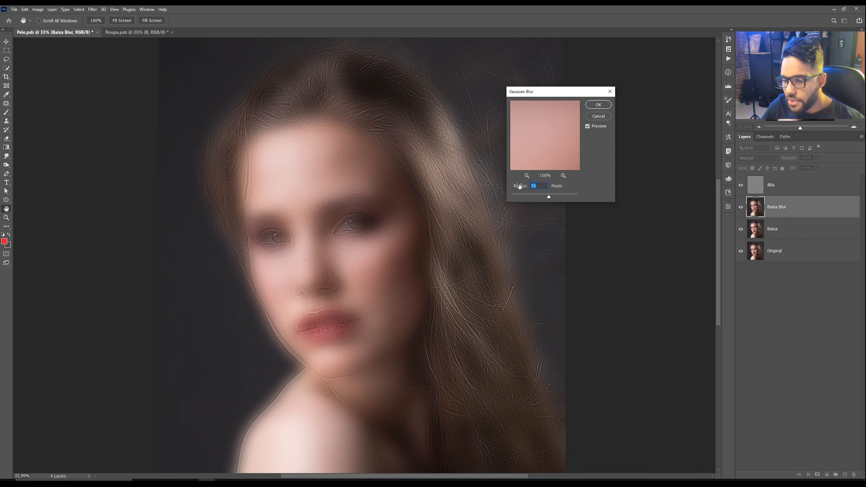
text(60)
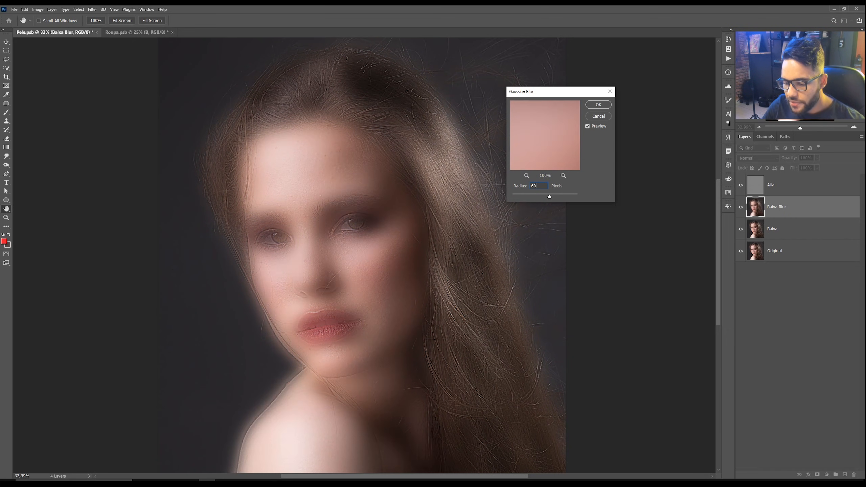
key(ctrl+a)
text(55)
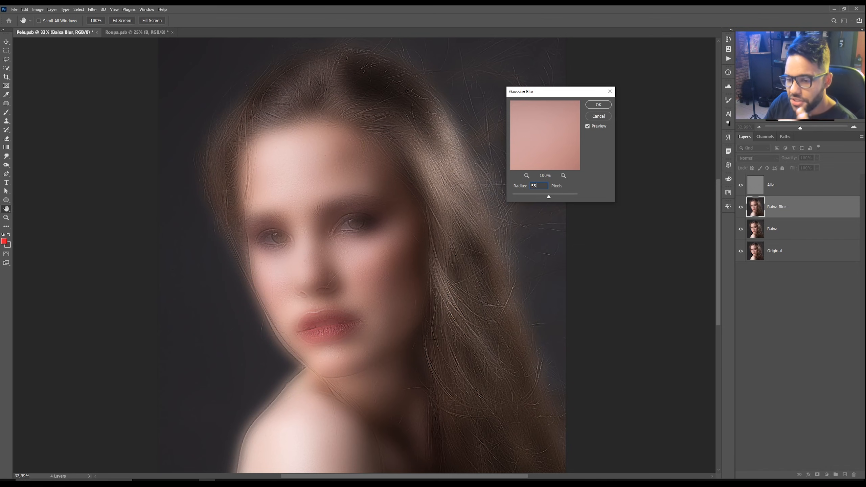
click(599, 104)
Step: Add a black hide-all mask to the Baixa Blur layer and pick the Brush tool with white as foreground
key(l)
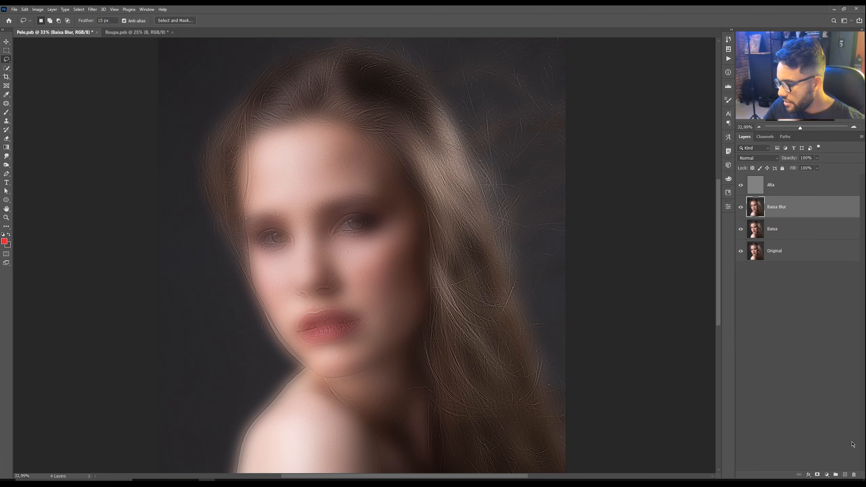
alt+click(818, 475)
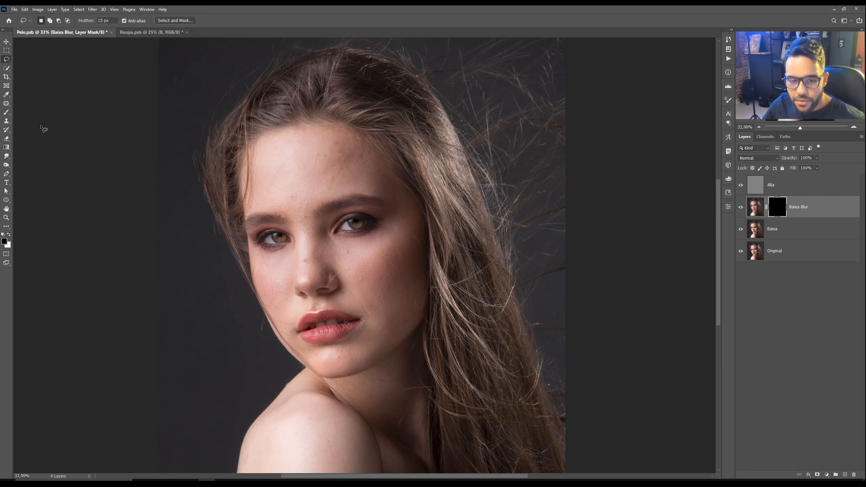
click(6, 112)
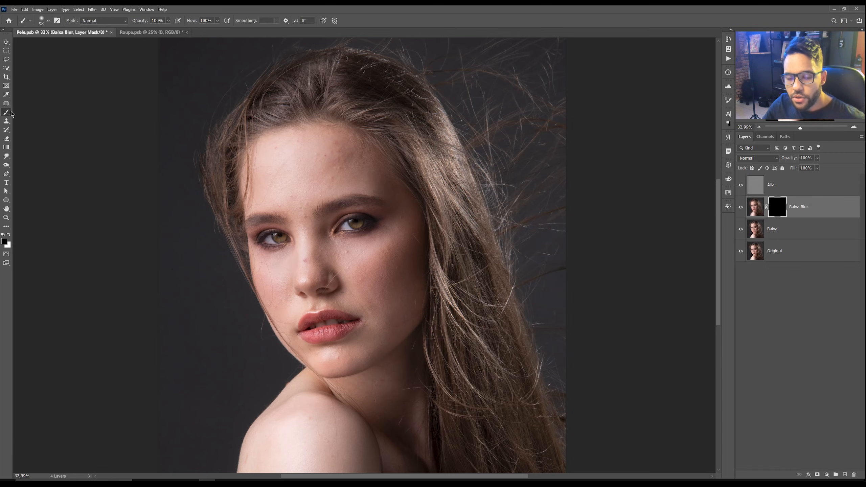
click(9, 235)
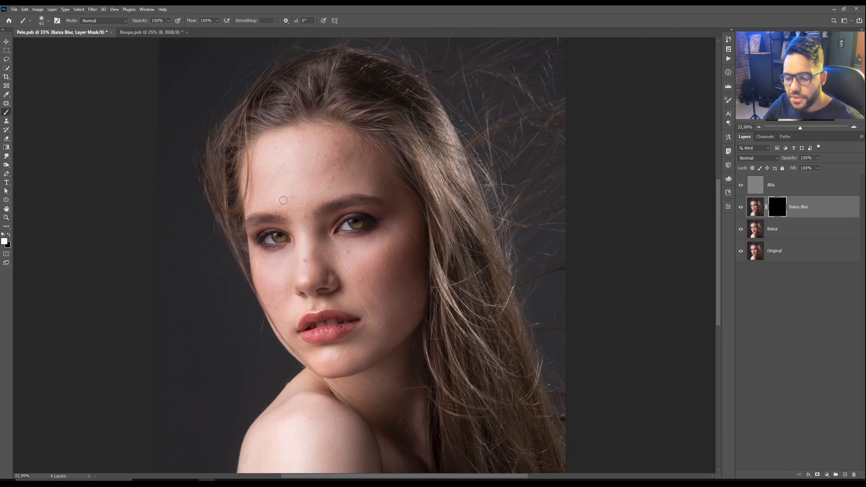
Step: Paint white on the Baixa Blur mask over the forehead and upper cheek to reveal the blur
scroll(330, 174, up, 3)
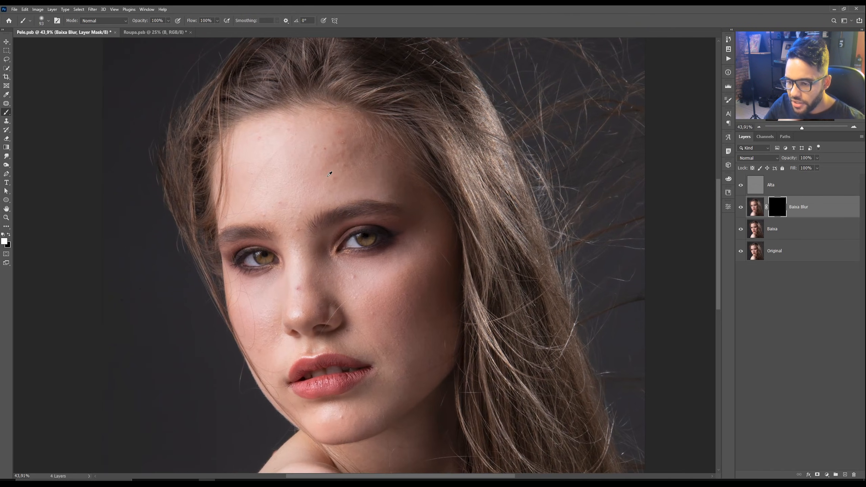
mouse_move(326, 174)
mouse_down()
mouse_move(335, 177)
mouse_move(328, 150)
mouse_up()
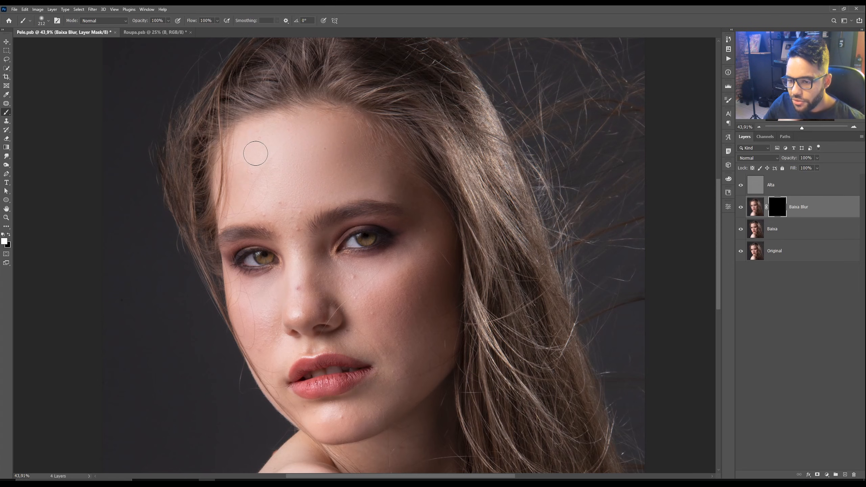
mouse_move(259, 138)
mouse_down()
mouse_move(246, 196)
mouse_move(275, 206)
mouse_up()
scroll(275, 206, up, 1)
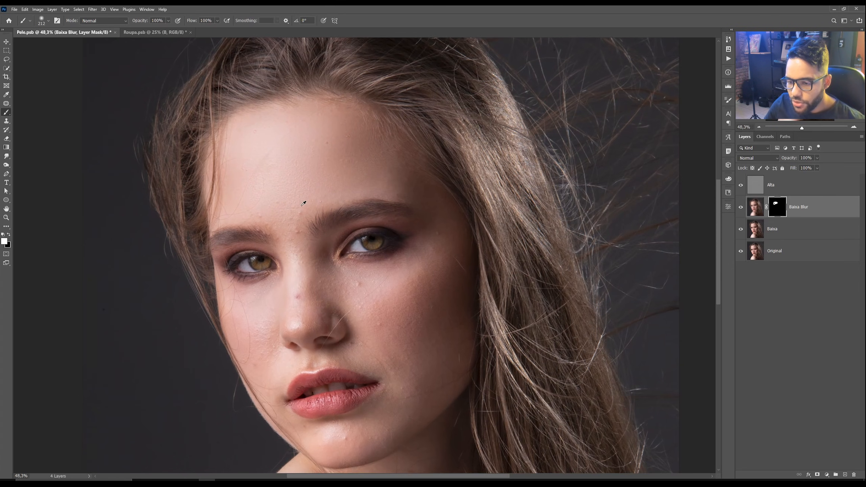
key(bracketleft)
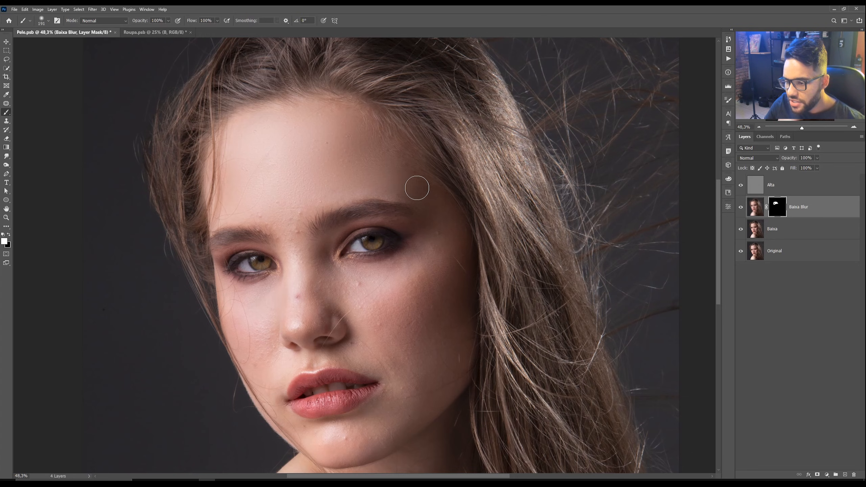
mouse_move(407, 189)
mouse_down()
mouse_move(354, 179)
mouse_move(369, 163)
mouse_move(326, 171)
mouse_up()
mouse_move(334, 214)
mouse_down()
mouse_move(316, 153)
mouse_move(274, 178)
mouse_move(279, 224)
mouse_move(285, 198)
mouse_move(280, 240)
mouse_move(403, 206)
mouse_move(396, 185)
mouse_move(410, 188)
mouse_move(396, 222)
mouse_move(419, 211)
mouse_move(374, 268)
mouse_move(356, 254)
mouse_move(376, 300)
mouse_move(406, 257)
mouse_move(417, 273)
mouse_up()
alt+right_click(367, 254)
scroll(306, 271, up, 2)
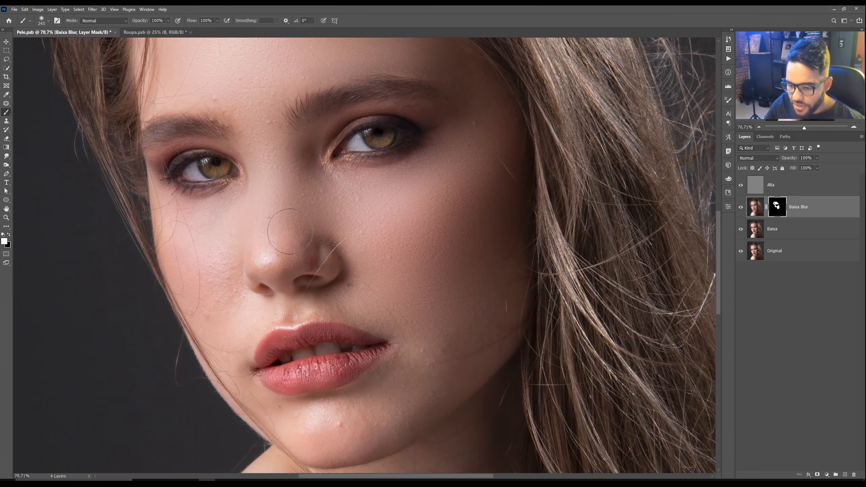
Step: Paint the mask with a smaller brush beside the nose, across the cheek and down toward the chin
alt+right_click(278, 235)
scroll(278, 235, up, 3)
alt+right_click(289, 239)
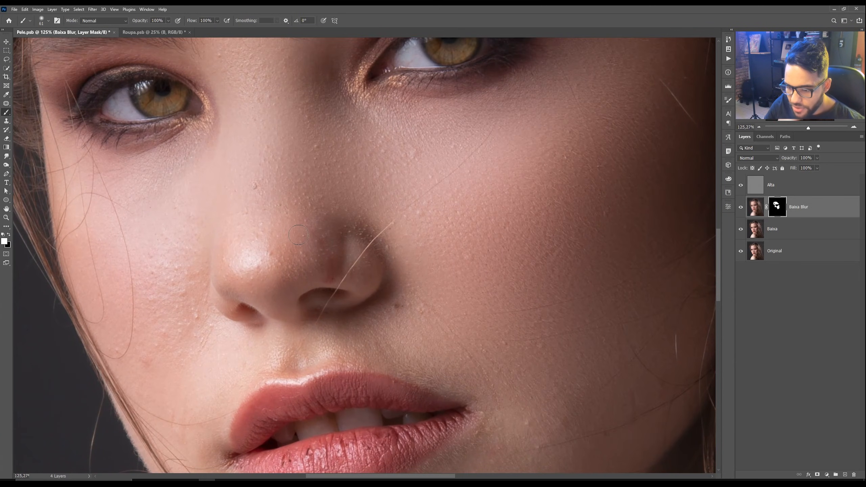
scroll(323, 278, up, 2)
alt+right_click(320, 281)
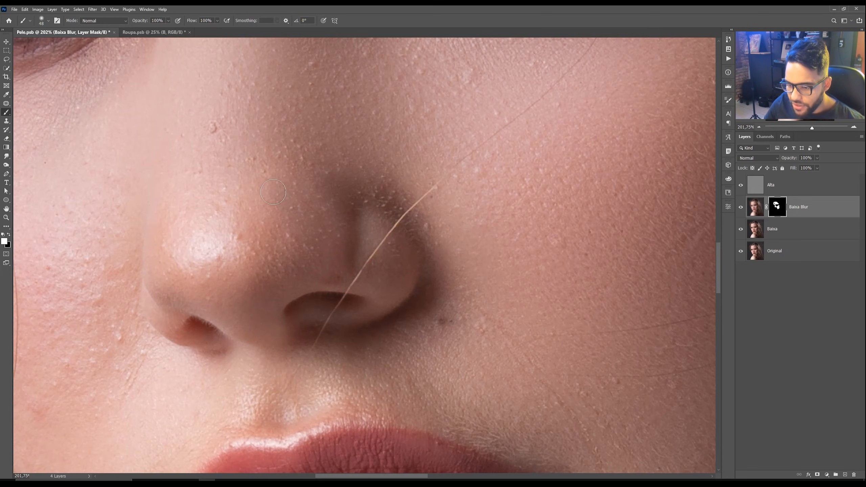
scroll(302, 203, down, 3)
scroll(303, 204, up, 1)
drag(264, 183, 273, 182)
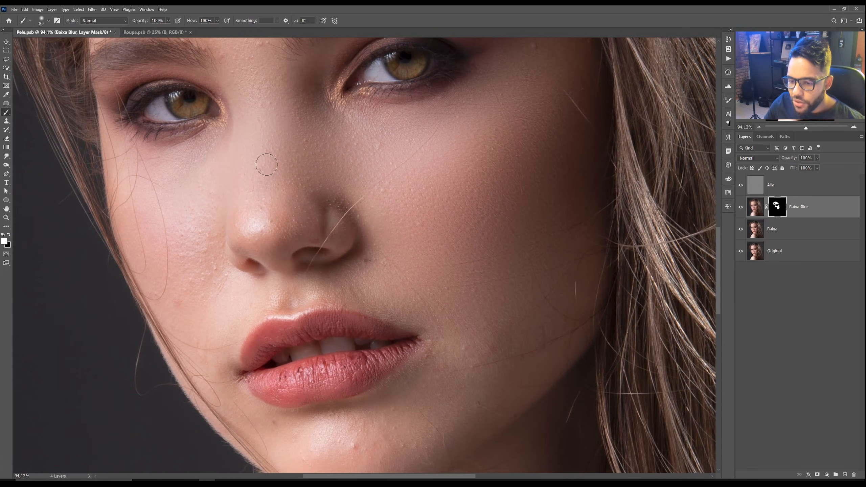
scroll(258, 170, up, 3)
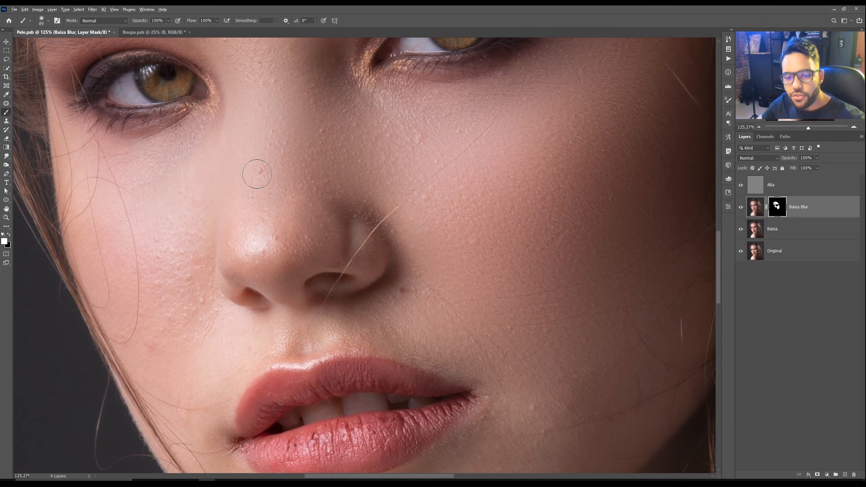
scroll(259, 171, down, 3)
drag(377, 251, 387, 252)
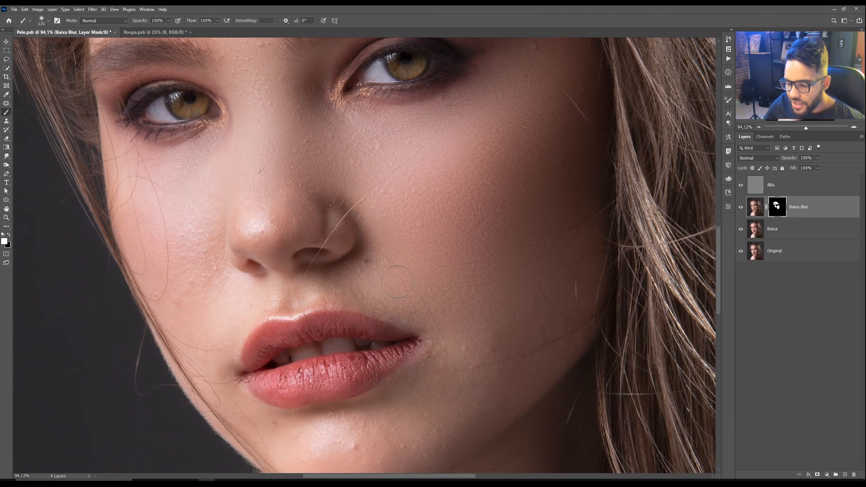
scroll(416, 252, down, 5)
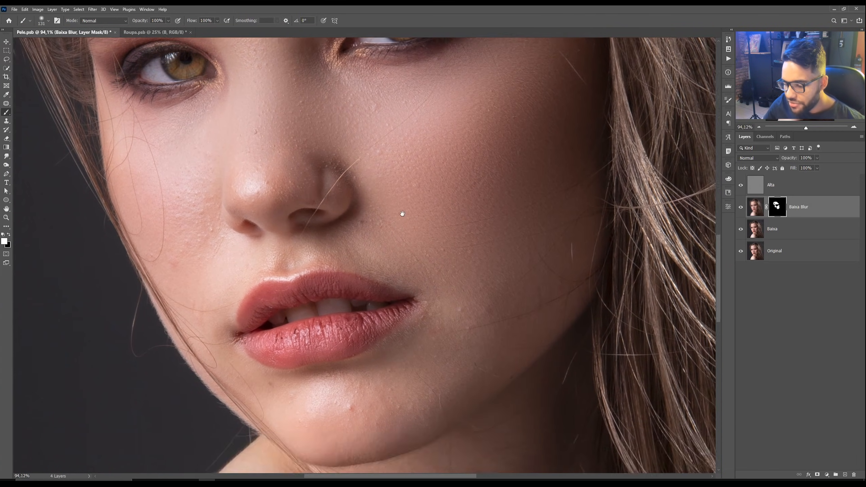
mouse_move(398, 274)
mouse_down()
mouse_move(375, 312)
mouse_move(323, 309)
mouse_move(360, 294)
mouse_move(332, 282)
mouse_move(273, 300)
mouse_move(297, 313)
mouse_up()
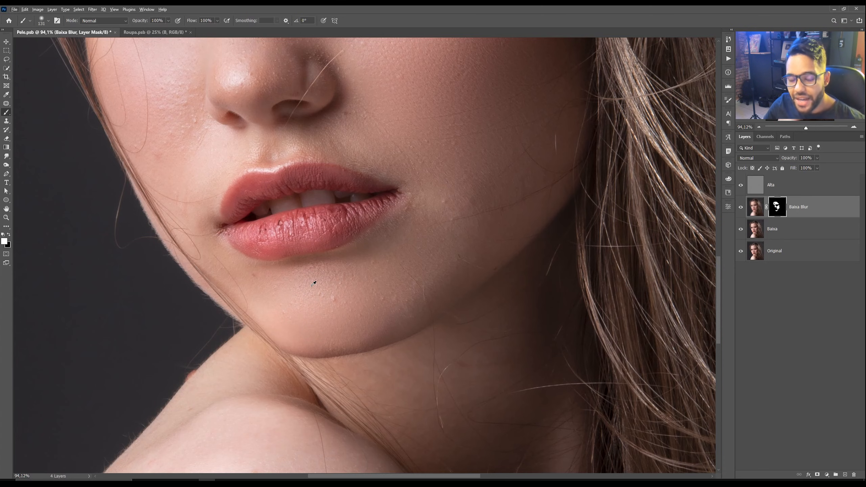
Step: Paint the Baixa Blur mask over the chin below the lips, and undo a stroke across the nostril
drag(318, 239, 322, 271)
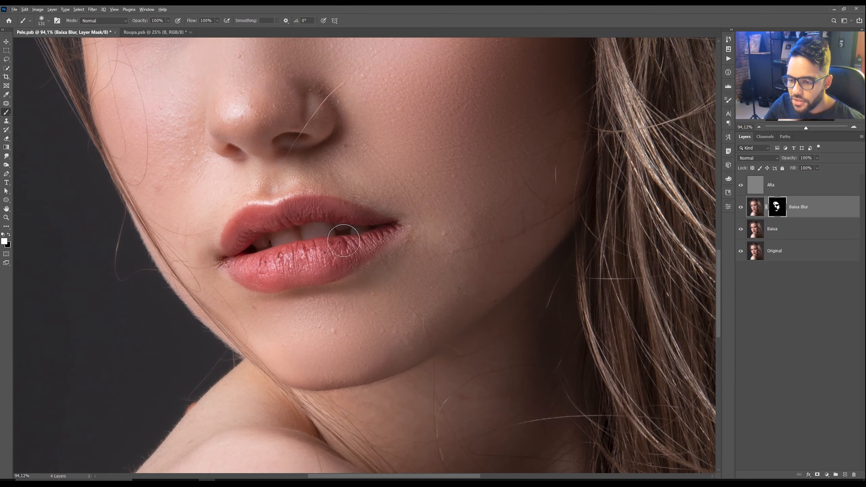
drag(311, 169, 334, 266)
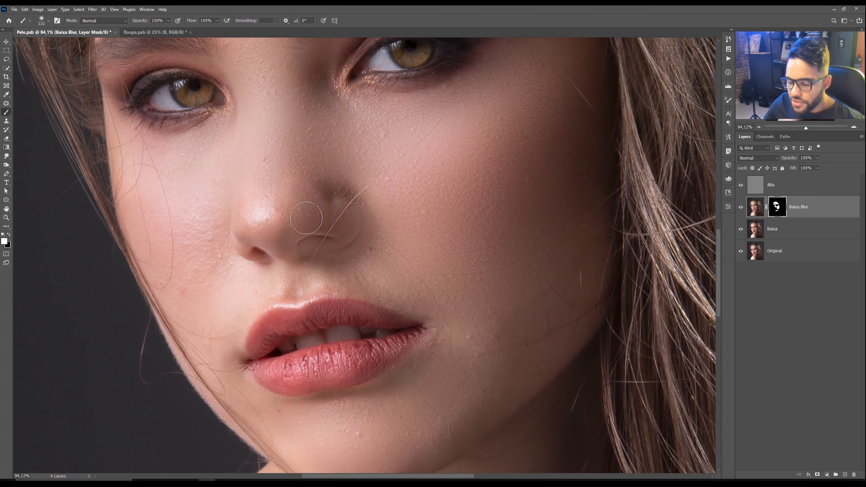
scroll(360, 244, up, 3)
scroll(360, 243, up, 1)
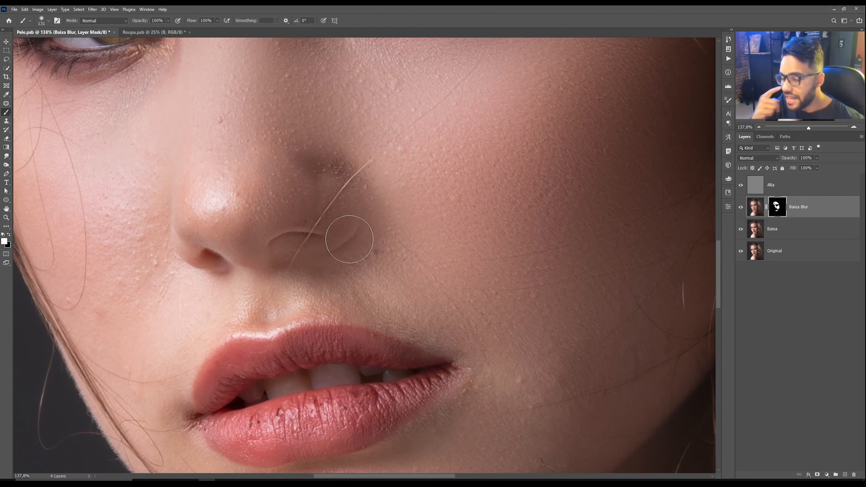
key(ctrl+z)
Step: Paint the mask beside the nostril and across the cheek next to the nose
scroll(363, 236, up, 2)
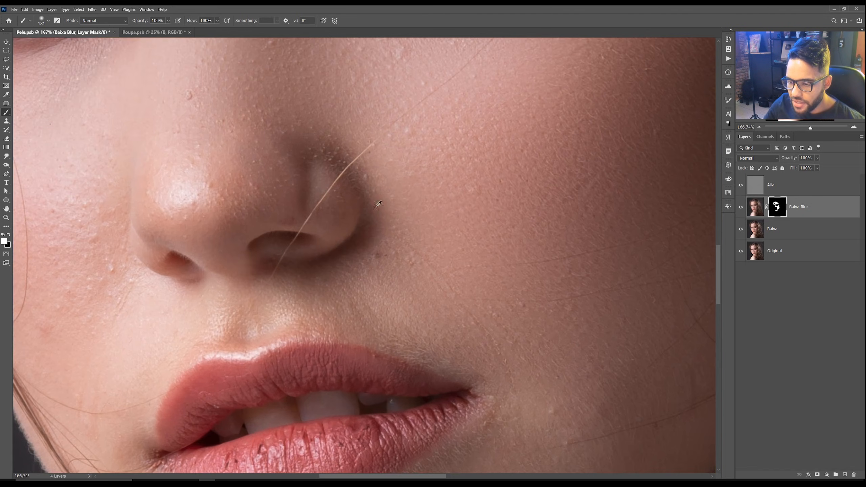
drag(377, 174, 353, 170)
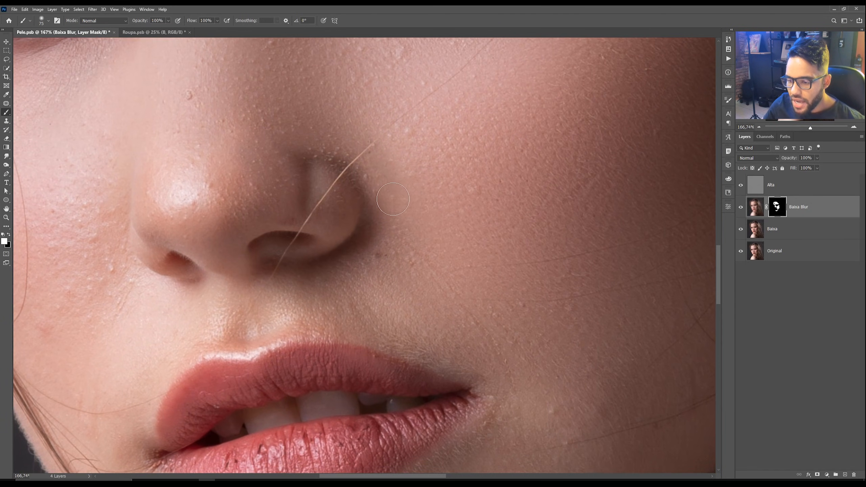
drag(287, 281, 452, 220)
scroll(253, 253, up, 2)
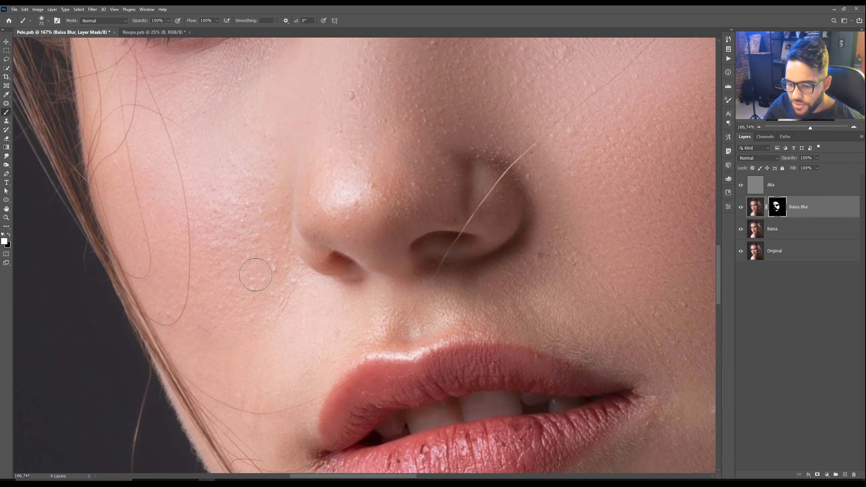
scroll(237, 214, down, 3)
drag(223, 191, 236, 191)
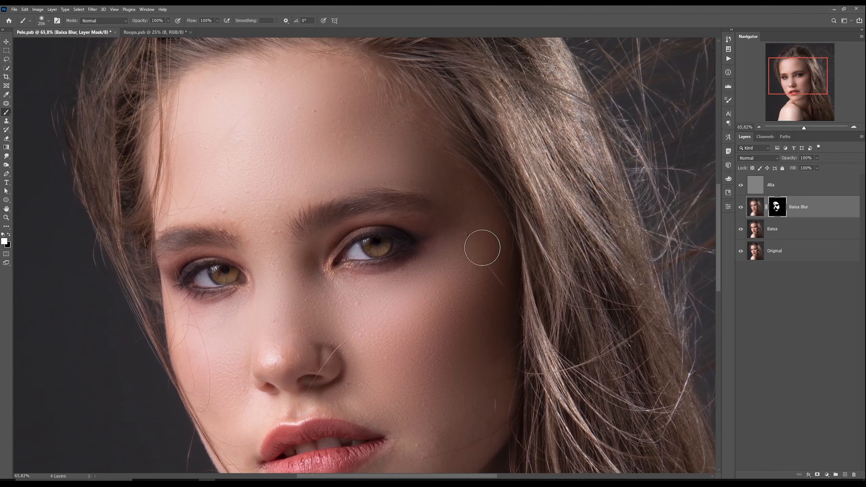
scroll(482, 248, up, 1)
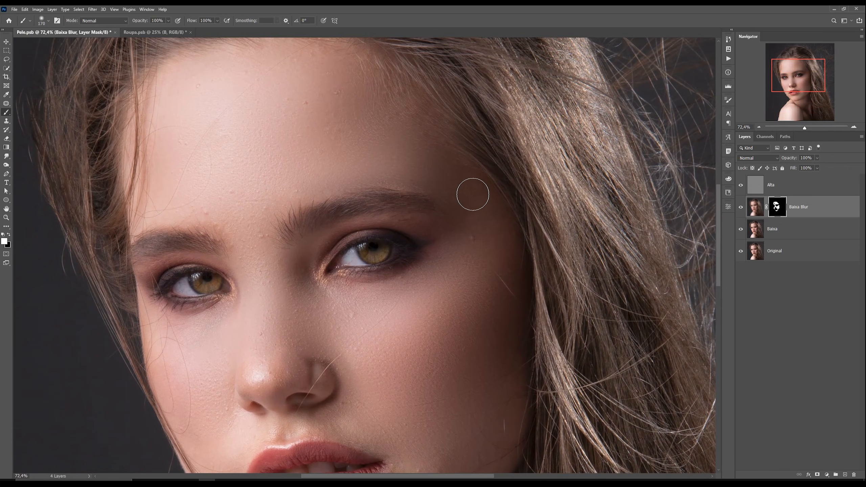
Step: Viewing the Baixa Blur mask on its own, fill the gap above the eyebrow with white, then return to the image
key(x)
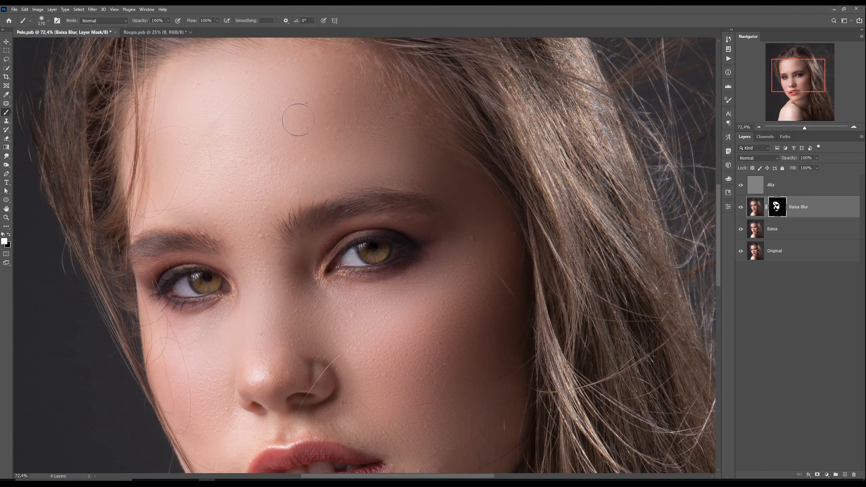
scroll(310, 109, down, 1)
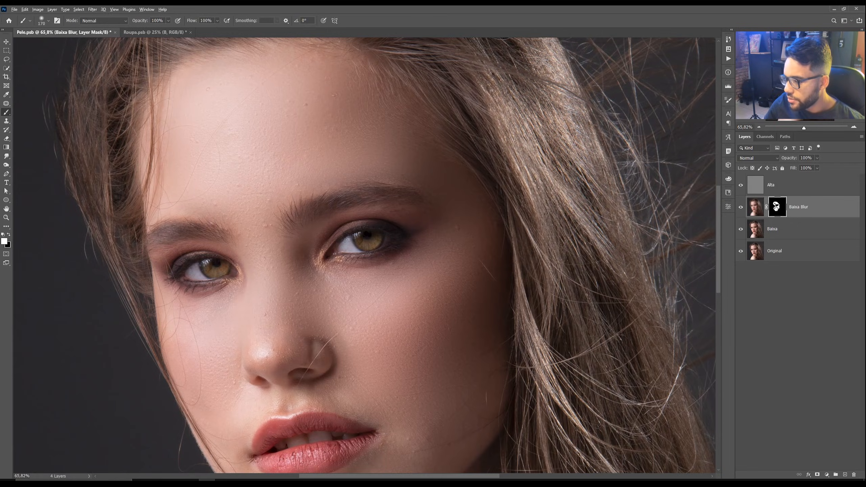
alt+click(776, 207)
scroll(381, 144, down, 1)
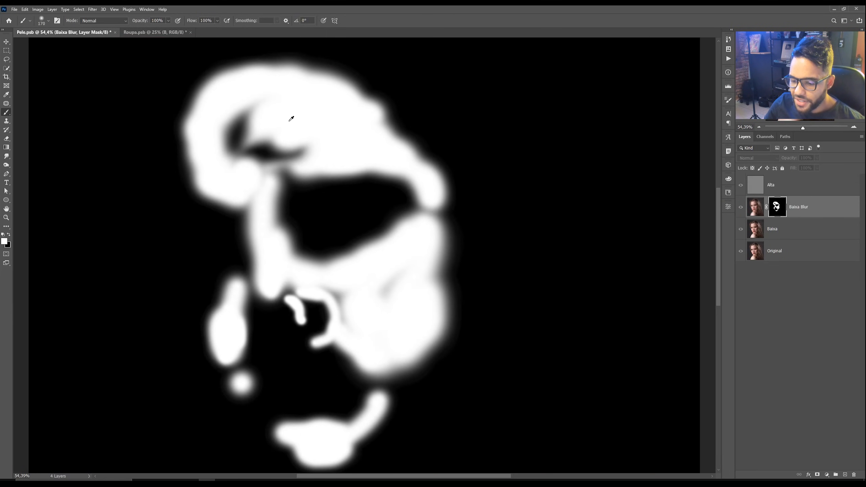
mouse_move(294, 131)
mouse_down()
mouse_move(259, 135)
mouse_move(254, 120)
mouse_move(236, 134)
mouse_up()
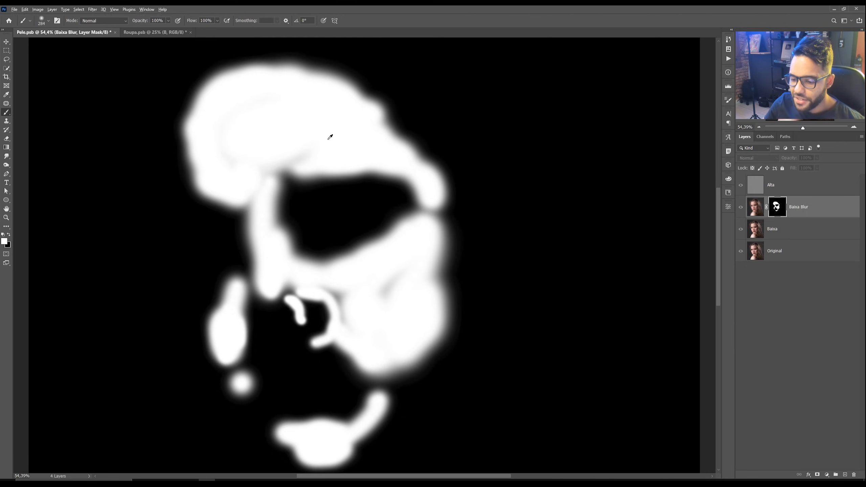
scroll(361, 140, down, 1)
alt+click(777, 207)
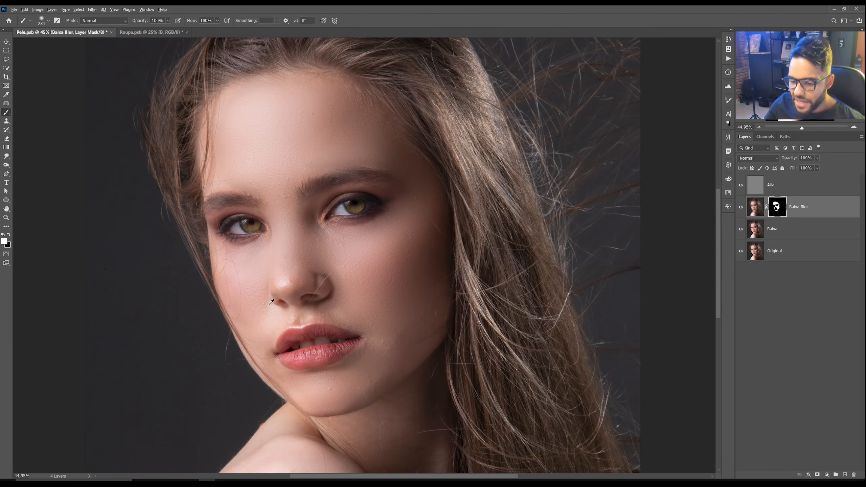
Step: Paint the mask along the bridge and side of the nose
scroll(263, 273, up, 1)
drag(262, 271, 250, 270)
drag(298, 232, 289, 221)
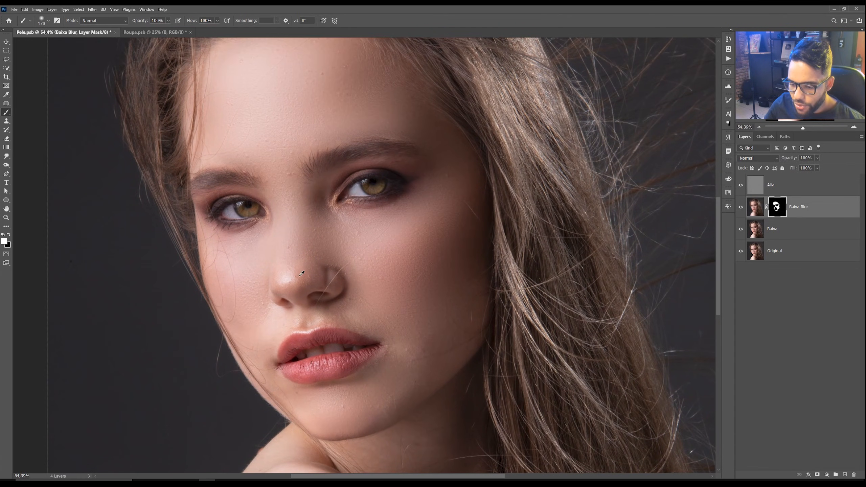
drag(300, 276, 283, 279)
scroll(289, 277, up, 3)
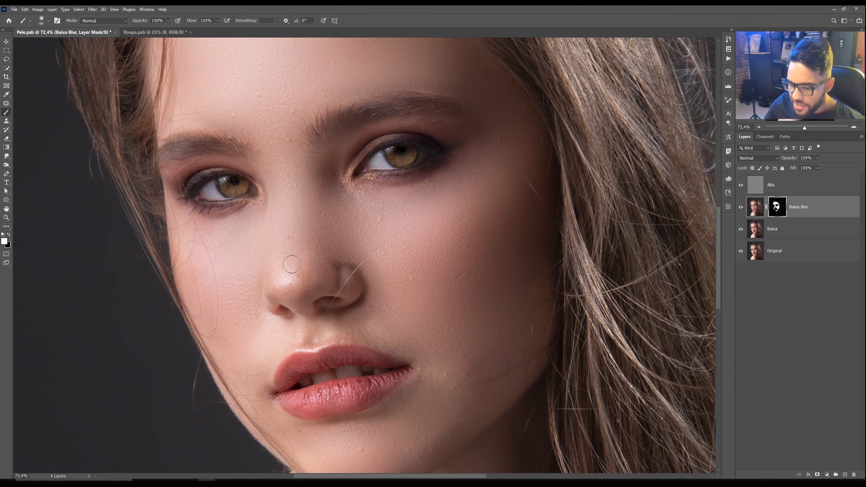
scroll(280, 257, up, 1)
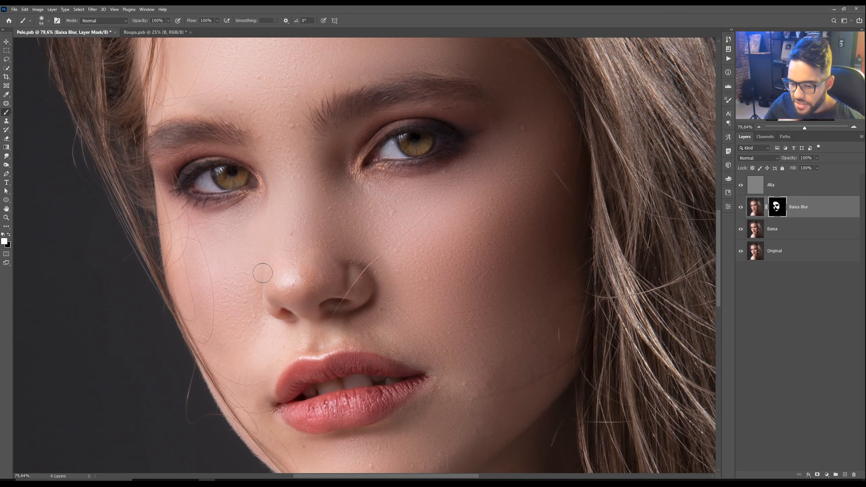
Step: Zoom around the face and compare the retouch against the Original layer shown alone
key(z)
drag(341, 217, 314, 222)
drag(351, 105, 361, 101)
key(space)
drag(386, 134, 366, 162)
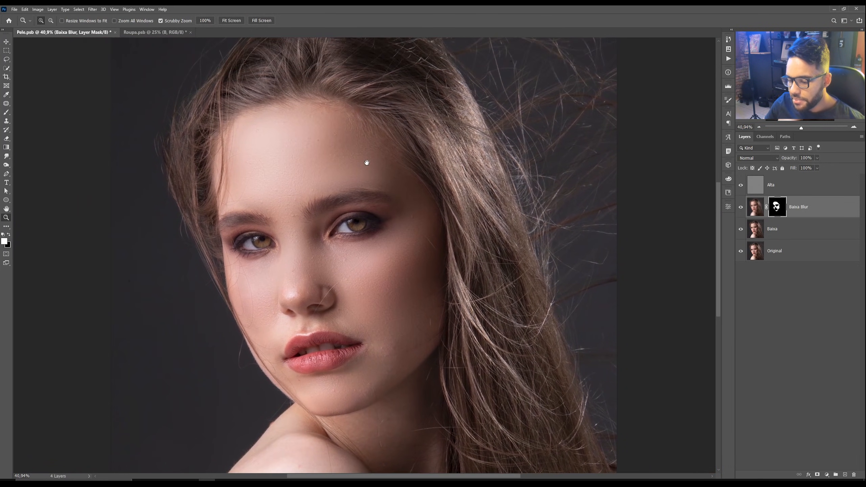
click(379, 148)
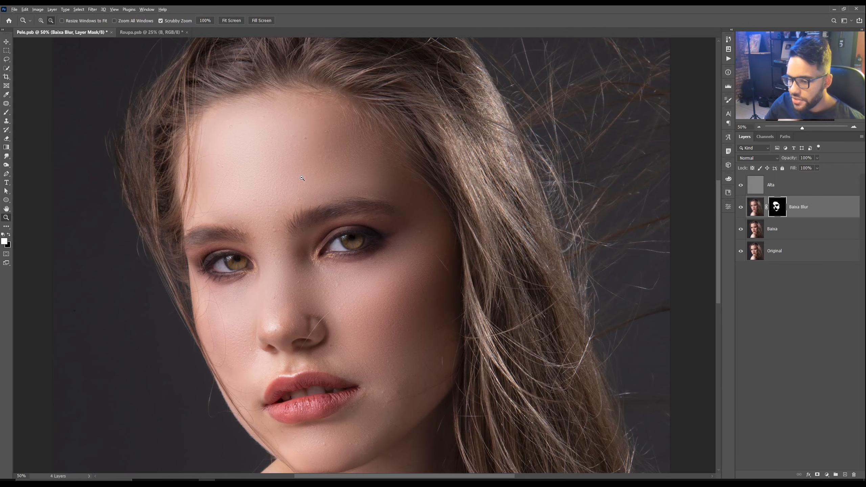
scroll(303, 177, down, 2)
alt+click(741, 251)
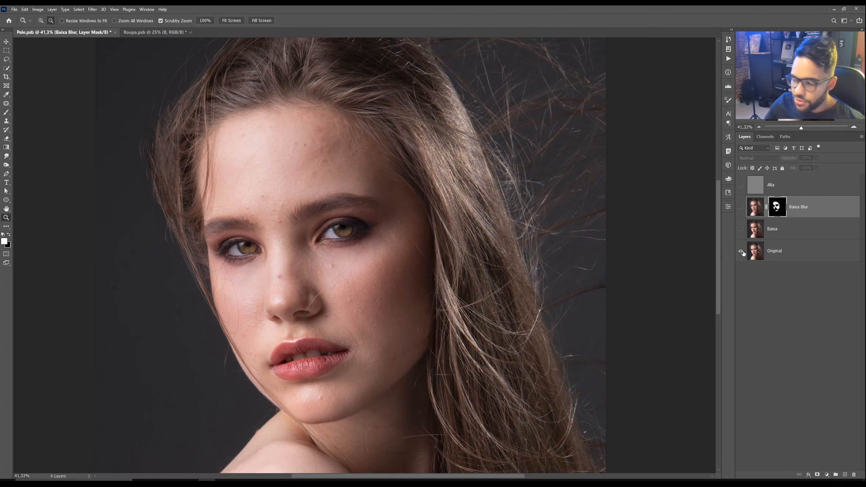
alt+click(741, 251)
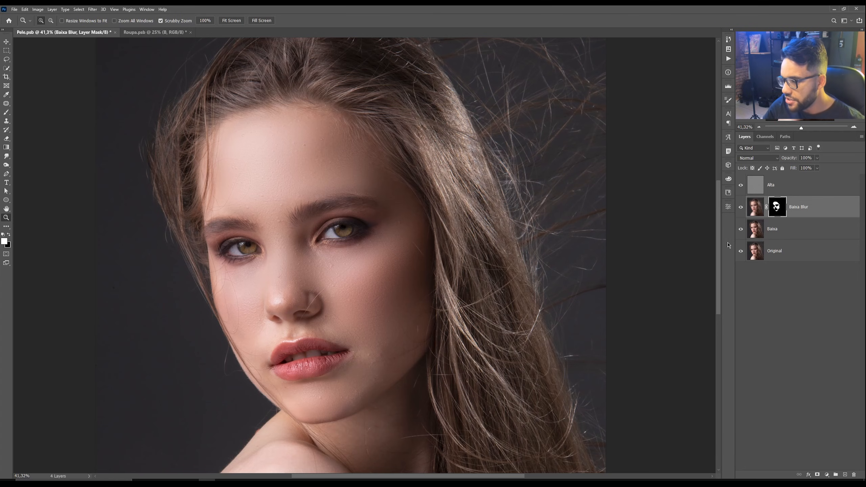
Step: Select the Alta layer and display it on its own
drag(274, 168, 284, 166)
click(795, 185)
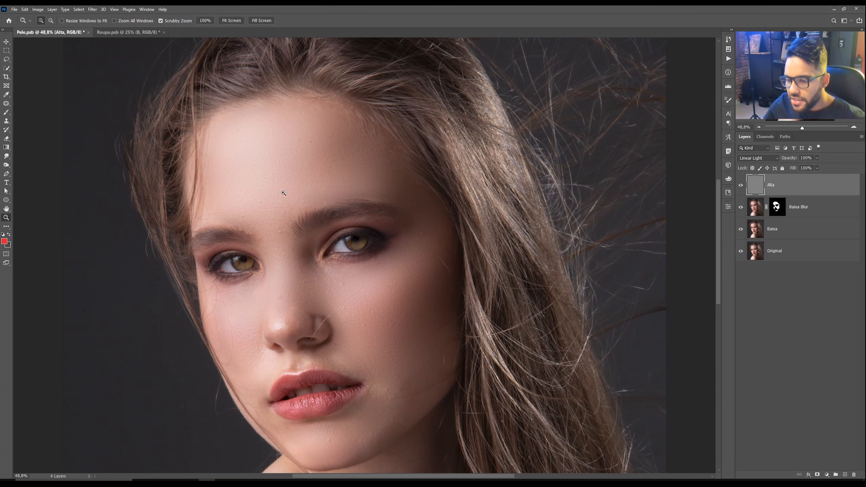
drag(282, 150, 294, 146)
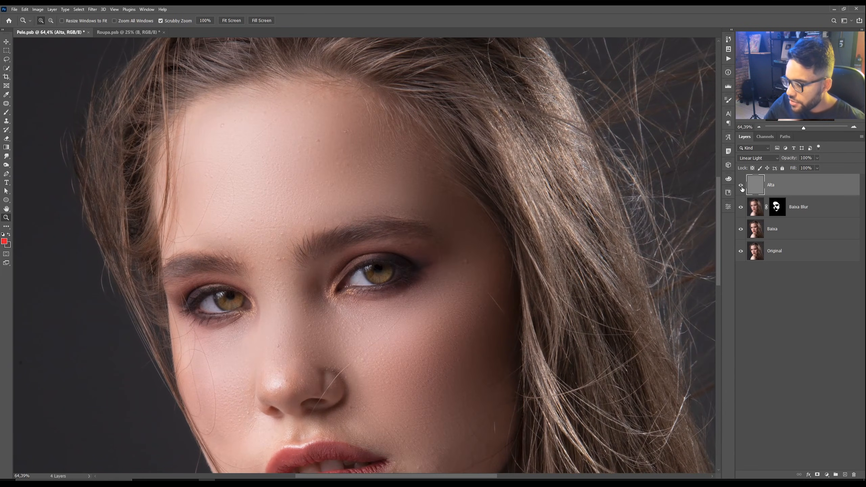
alt+click(741, 186)
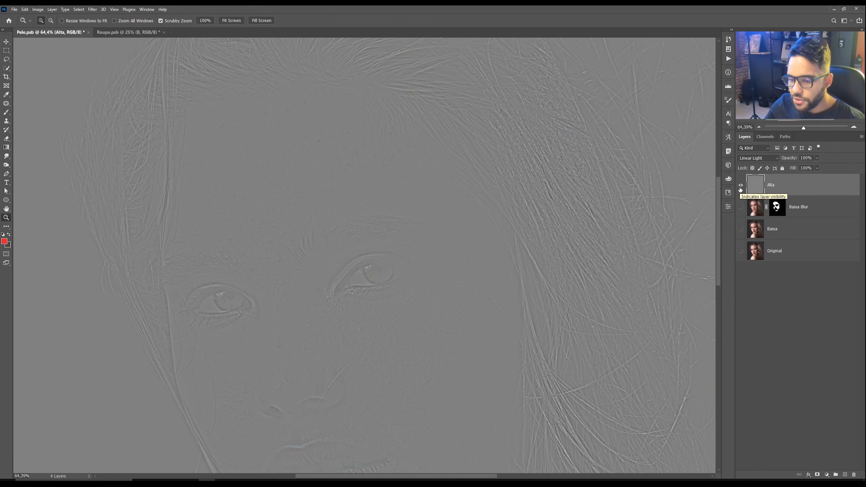
drag(270, 281, 281, 280)
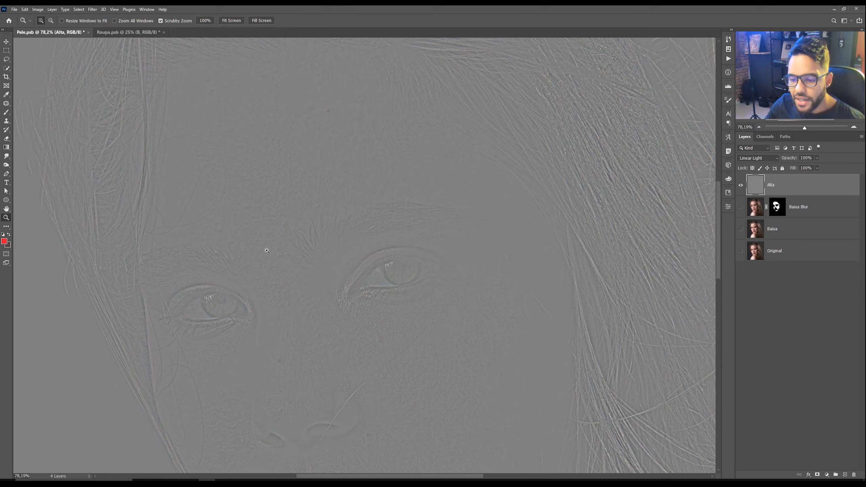
drag(267, 251, 259, 255)
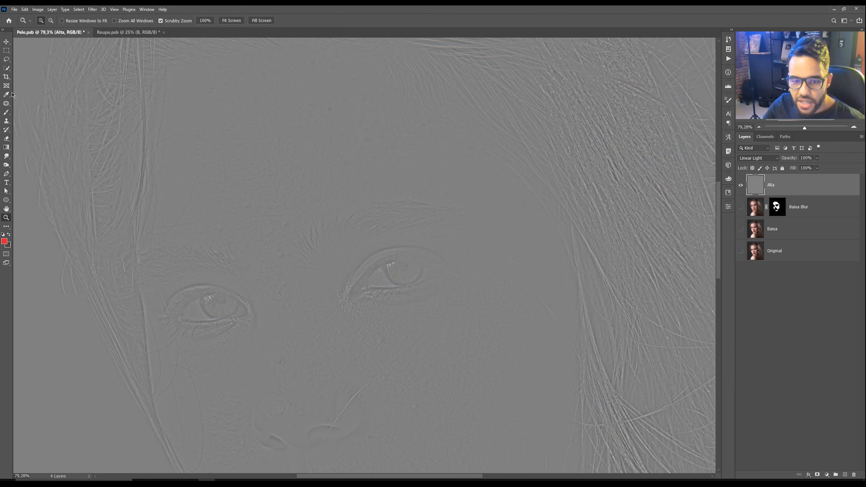
Step: Switch to the Patch tool and try a first patch on the forehead of the Alta layer
click(6, 105)
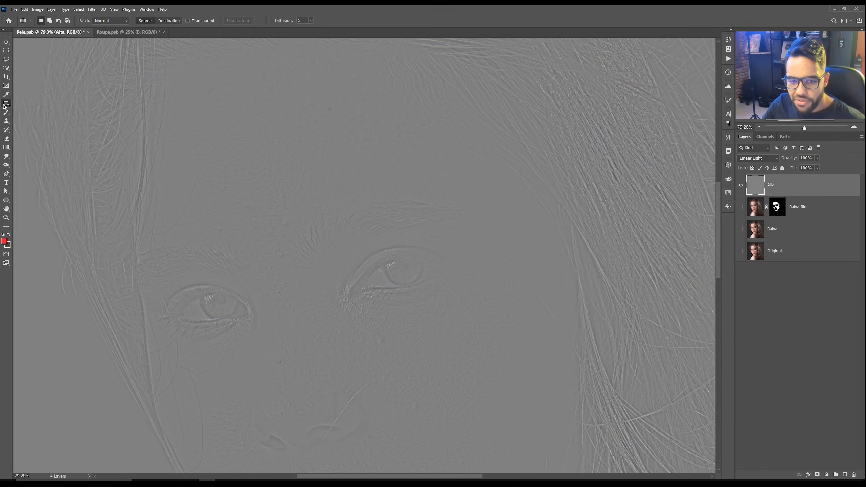
right_click(6, 105)
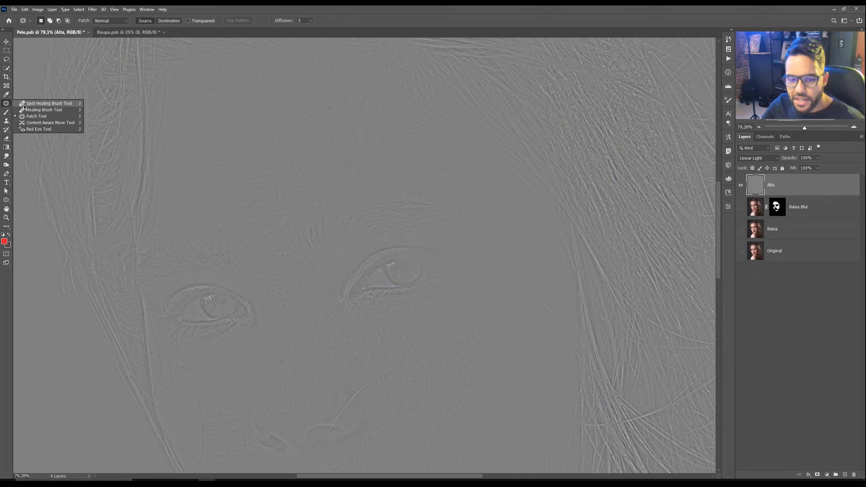
click(5, 107)
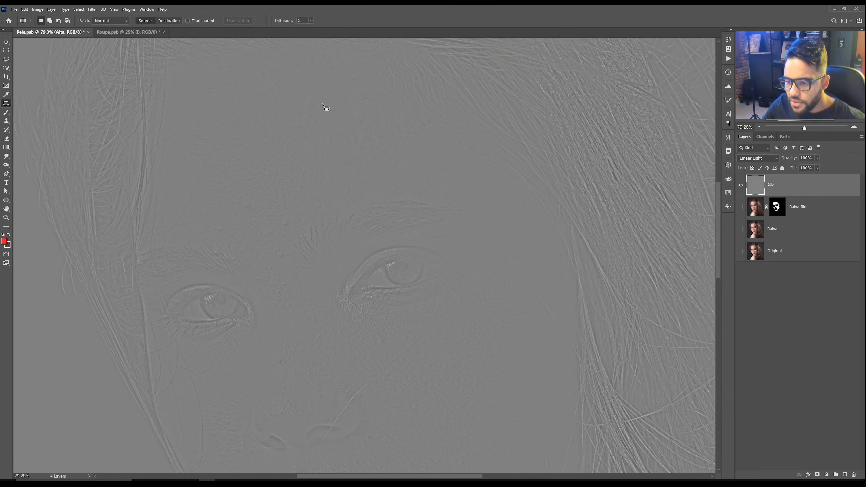
mouse_move(332, 116)
mouse_down()
mouse_move(317, 130)
mouse_move(319, 112)
mouse_up()
click(318, 127)
scroll(316, 98, up, 4)
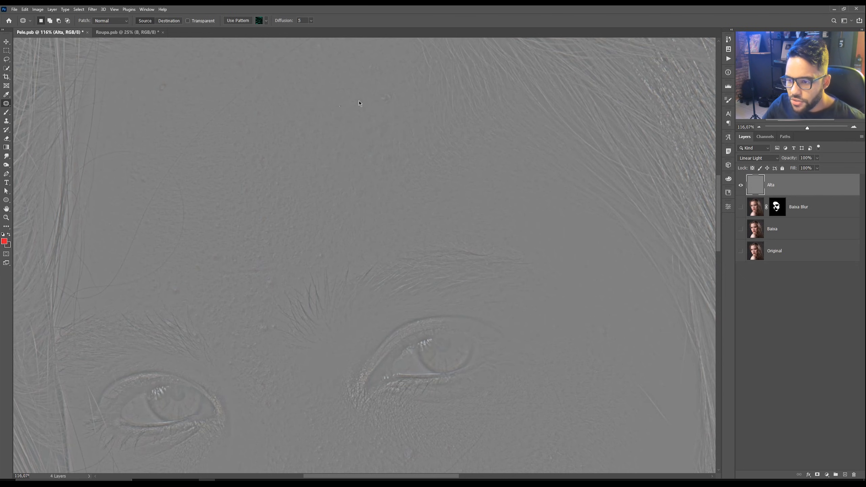
click(418, 181)
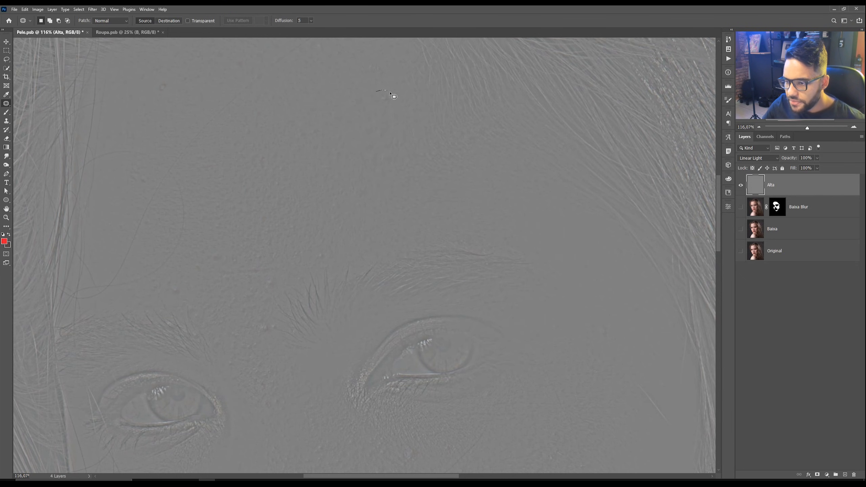
Step: Patch small blemishes across the upper forehead on the Alta layer, deselecting after each patch
drag(390, 92, 388, 99)
mouse_move(370, 58)
mouse_down()
mouse_move(379, 74)
mouse_move(366, 63)
mouse_move(342, 73)
mouse_up()
mouse_move(256, 108)
mouse_down()
mouse_move(264, 121)
mouse_move(258, 114)
mouse_move(298, 102)
mouse_up()
key(ctrl+d)
mouse_move(157, 83)
mouse_down()
mouse_move(151, 88)
mouse_move(157, 83)
mouse_up()
drag(164, 88, 200, 90)
key(ctrl+d)
scroll(205, 283, up, 3)
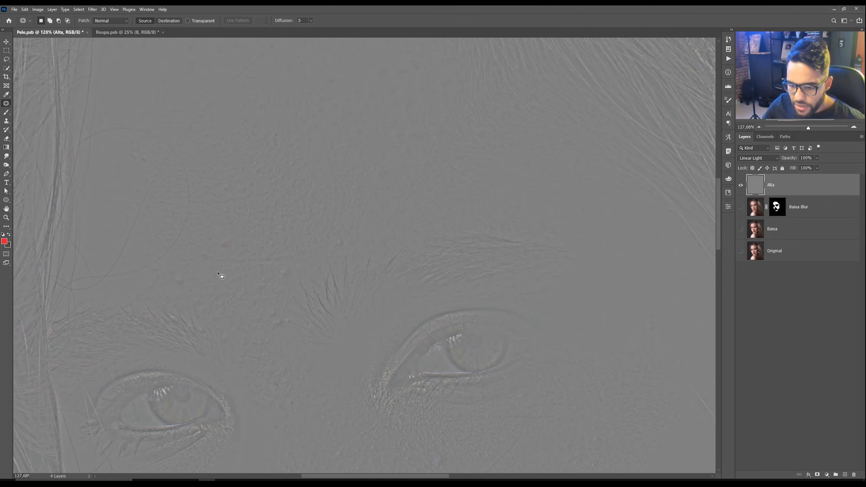
Step: Patch the spots just above and between the eyebrows on the Alta layer
mouse_move(171, 283)
mouse_down()
mouse_move(214, 258)
mouse_move(203, 252)
mouse_move(191, 266)
mouse_up()
key(ctrl+d)
key(ctrl+d)
mouse_move(228, 234)
mouse_down()
mouse_move(232, 242)
mouse_move(213, 240)
mouse_up()
key(ctrl+d)
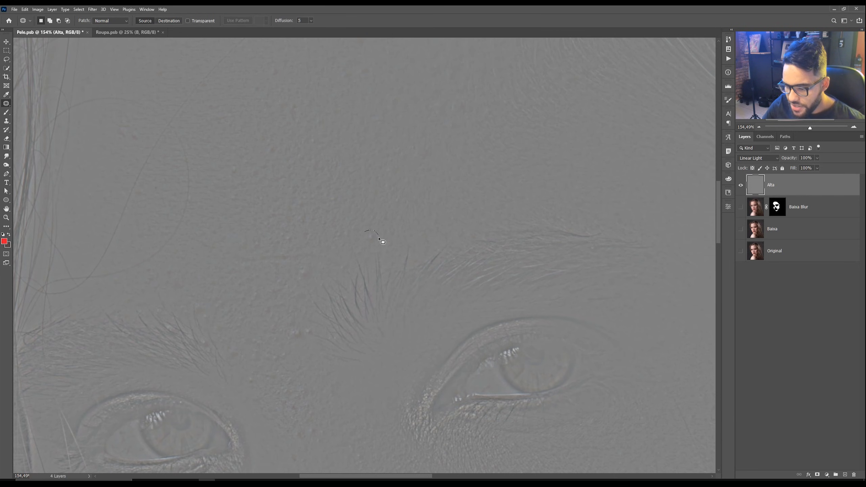
mouse_move(378, 238)
mouse_down()
mouse_move(363, 233)
mouse_move(391, 237)
mouse_up()
key(ctrl+d)
mouse_move(301, 262)
mouse_down()
mouse_move(292, 275)
mouse_move(301, 273)
mouse_move(280, 269)
mouse_up()
Step: Patch another small forehead blemish on the Alta layer, deselect, and attempt one more patch
key(ctrl+d)
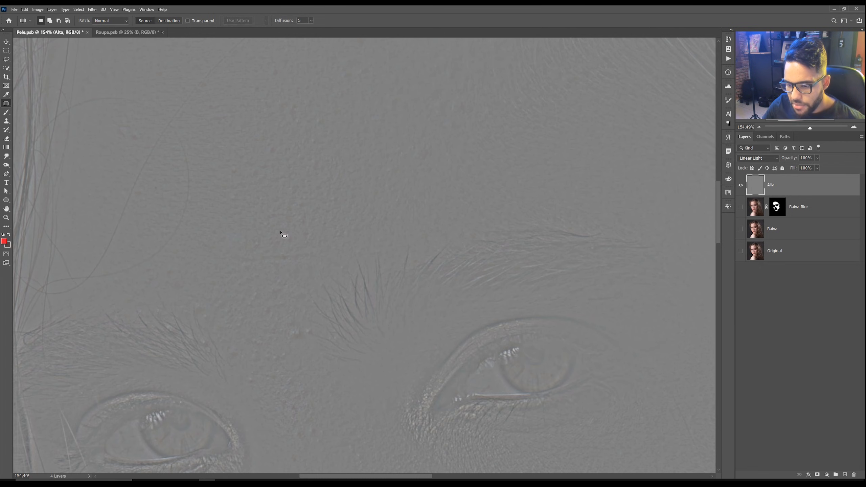
mouse_move(293, 230)
mouse_down()
mouse_move(280, 243)
mouse_move(290, 238)
mouse_up()
drag(289, 239, 314, 232)
key(ctrl+d)
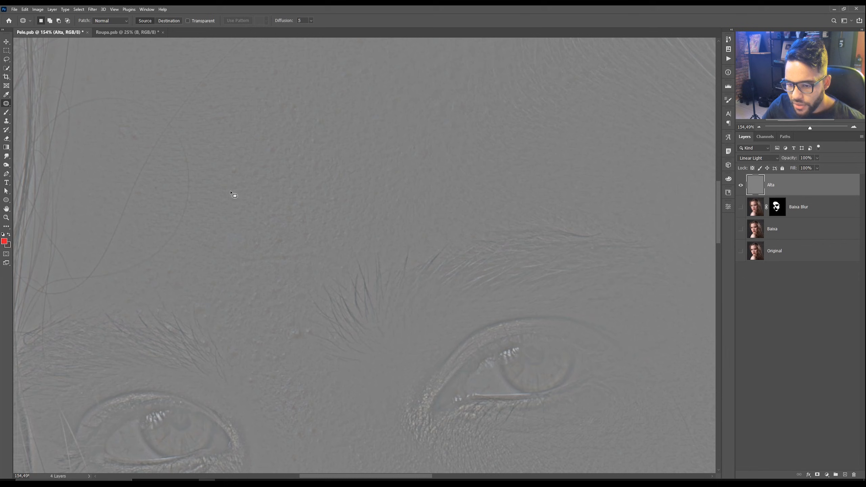
mouse_move(241, 194)
mouse_down()
mouse_move(230, 202)
mouse_move(238, 199)
mouse_up()
drag(237, 198, 212, 209)
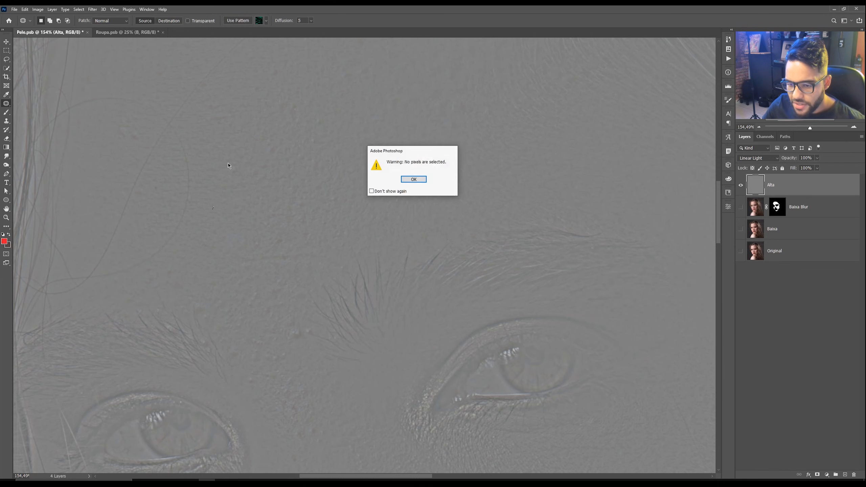
click(413, 179)
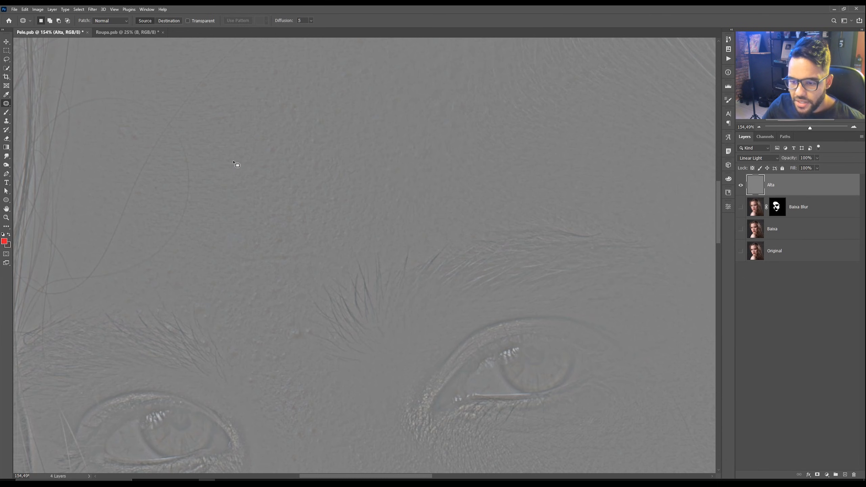
Step: Zoom in and patch small spots beside the inner end of the left eyebrow on the Alta layer, deselecting afterwards
scroll(119, 125, up, 1)
mouse_move(128, 125)
mouse_down()
mouse_move(142, 142)
mouse_move(124, 143)
mouse_move(129, 124)
mouse_up()
drag(132, 133, 117, 167)
click(117, 167)
scroll(177, 173, down, 3)
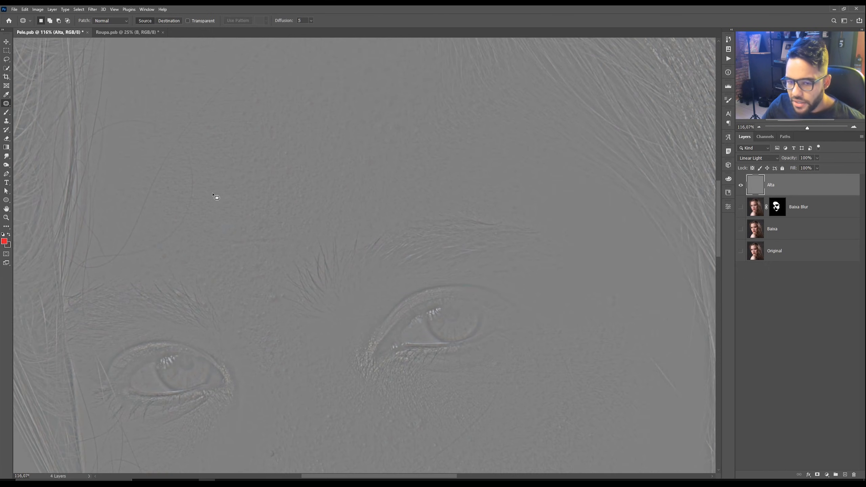
scroll(284, 212, up, 3)
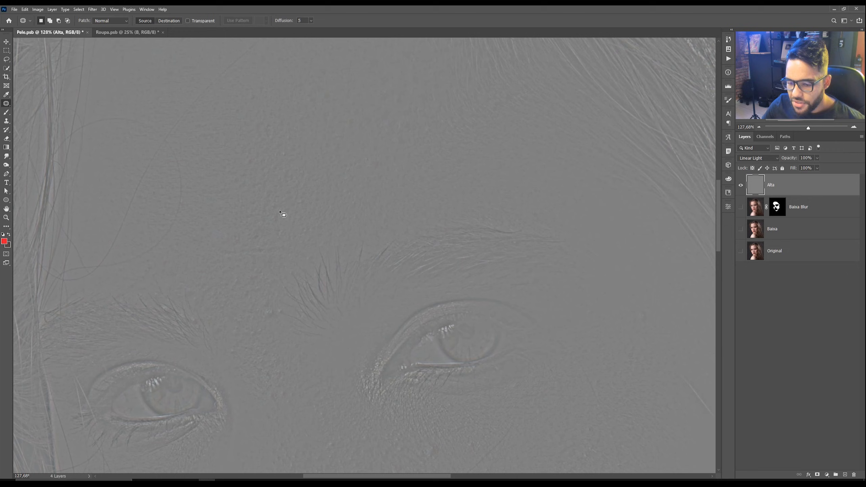
mouse_move(260, 300)
mouse_down()
mouse_move(273, 315)
mouse_move(258, 312)
mouse_move(268, 250)
mouse_up()
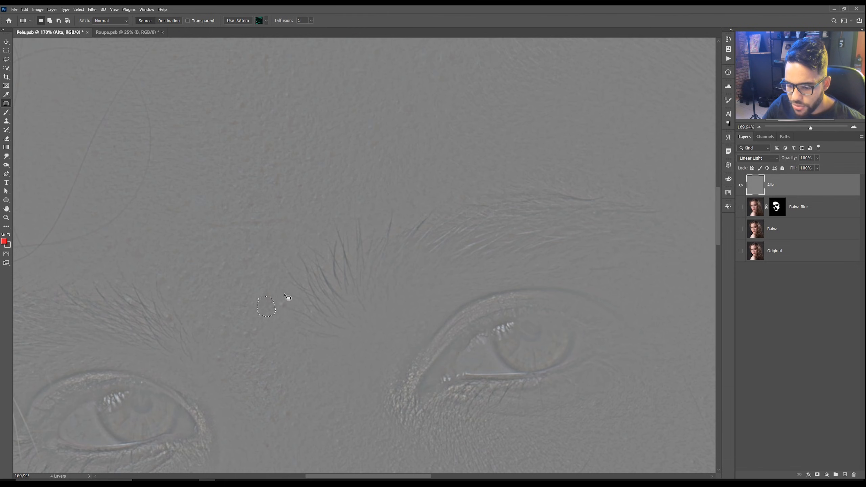
key(ctrl+d)
drag(274, 300, 269, 309)
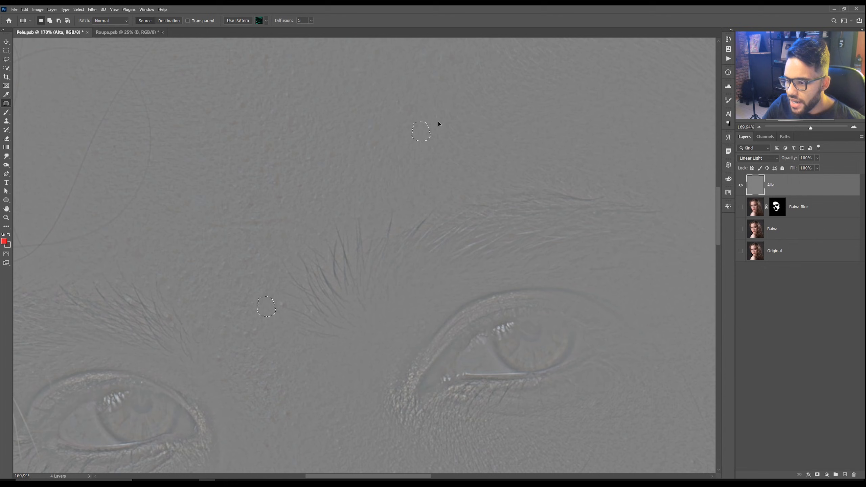
drag(457, 114, 458, 114)
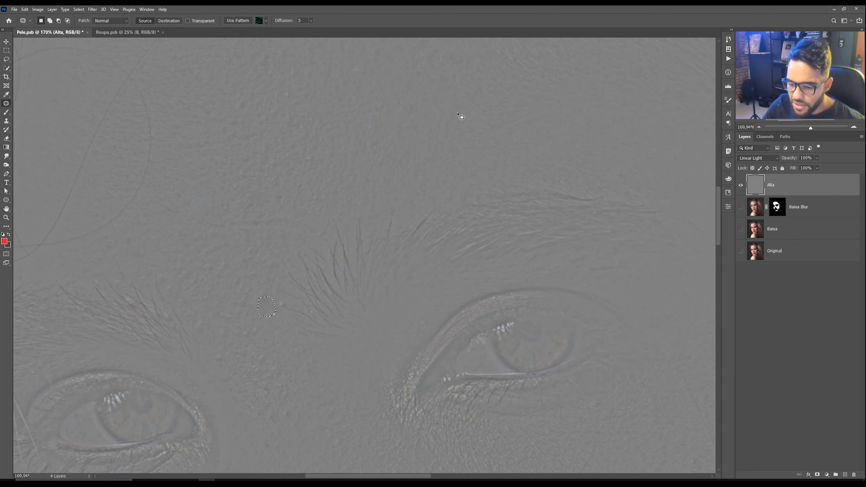
drag(268, 307, 198, 260)
key(ctrl+d)
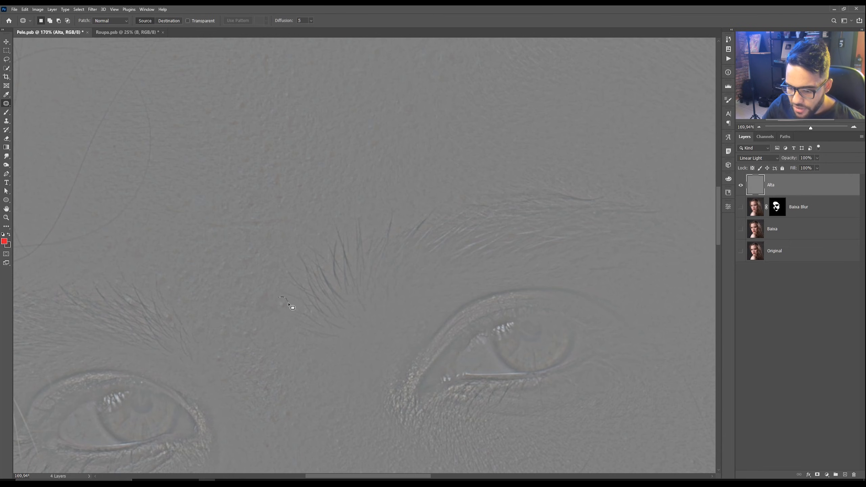
Step: Patch two more small spots above the left eyebrow on the Alta layer, deselecting after each
drag(235, 277, 216, 300)
key(ctrl+d)
drag(246, 259, 258, 253)
key(ctrl+d)
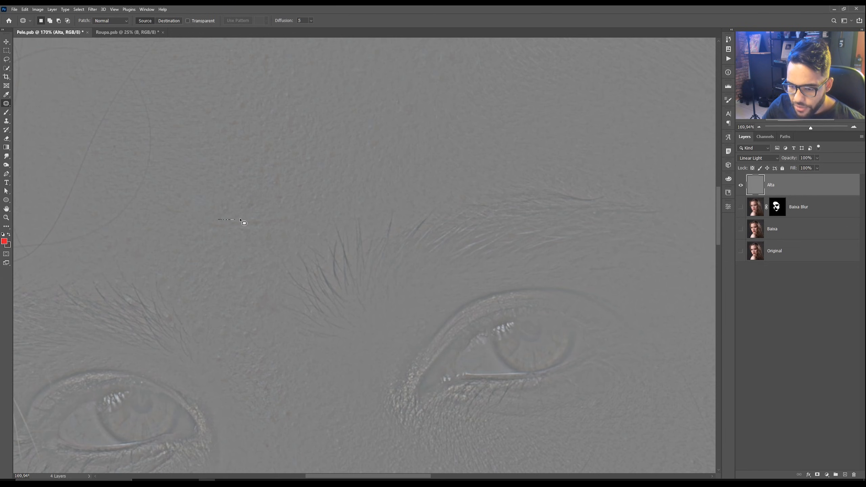
Step: Show the Original layer on its own and back to compare the retouch with the untouched photo
mouse_move(286, 218)
mouse_down()
mouse_move(315, 224)
mouse_move(270, 236)
mouse_up()
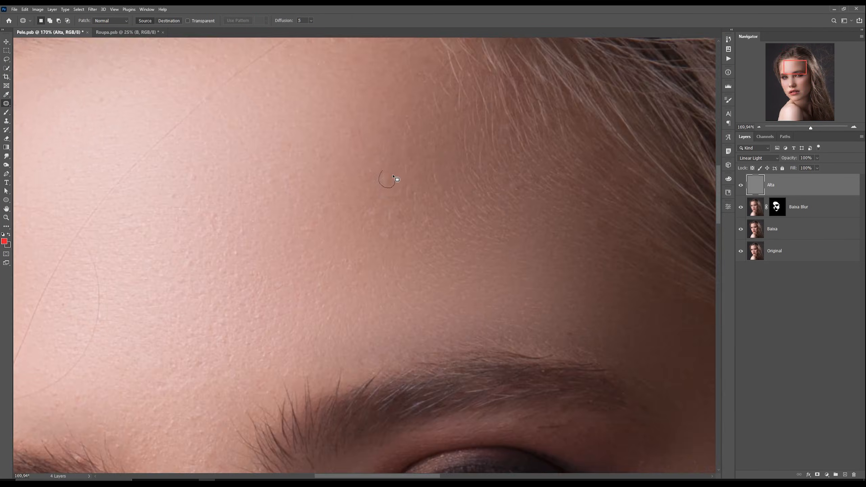
drag(217, 305, 224, 311)
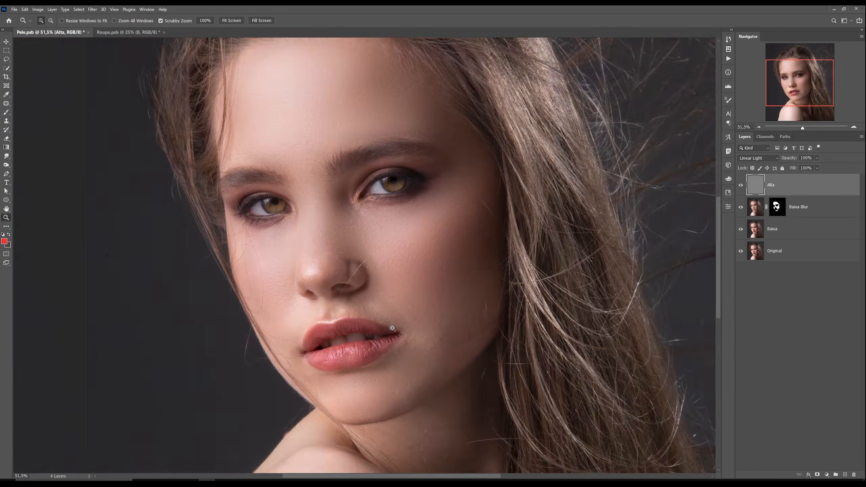
drag(344, 270, 327, 270)
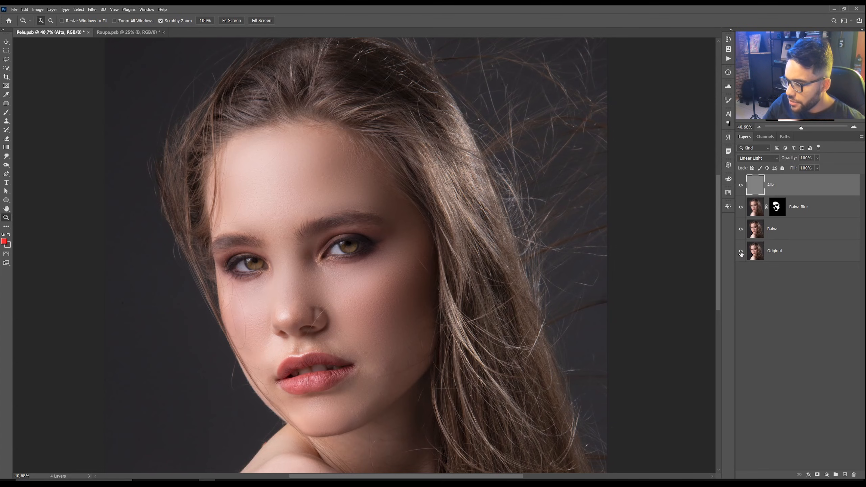
key(alt)
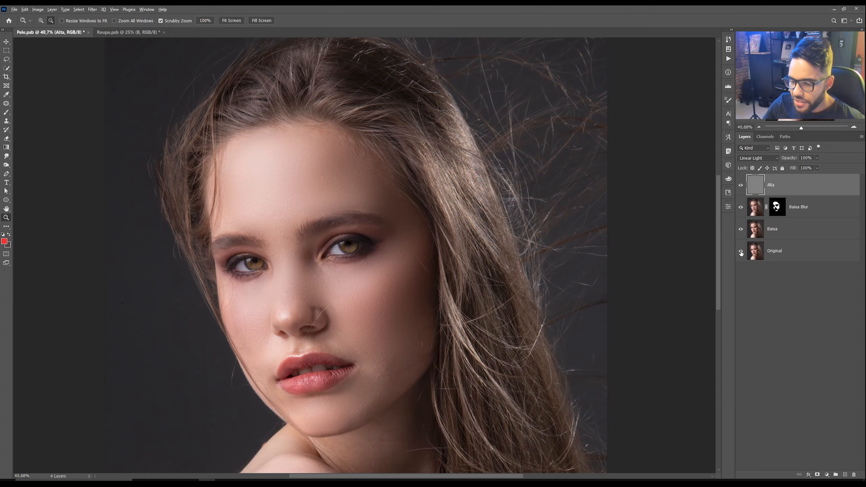
alt+click(741, 251)
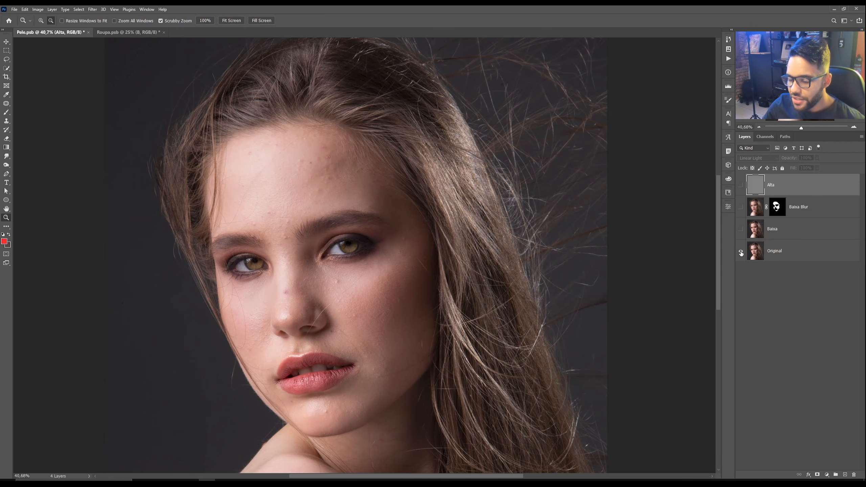
alt+click(741, 252)
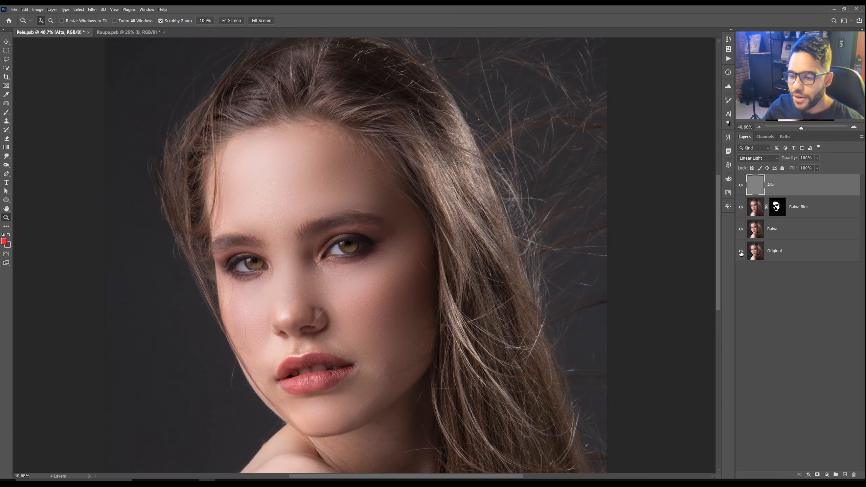
Step: Zoom in and around the forehead, eyes and nose to inspect the retouched skin, then zoom back out
drag(343, 176, 352, 178)
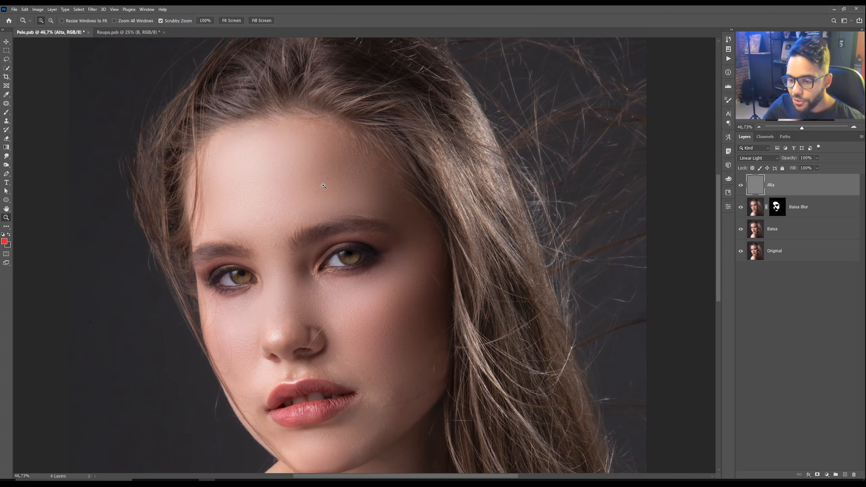
drag(307, 158, 323, 152)
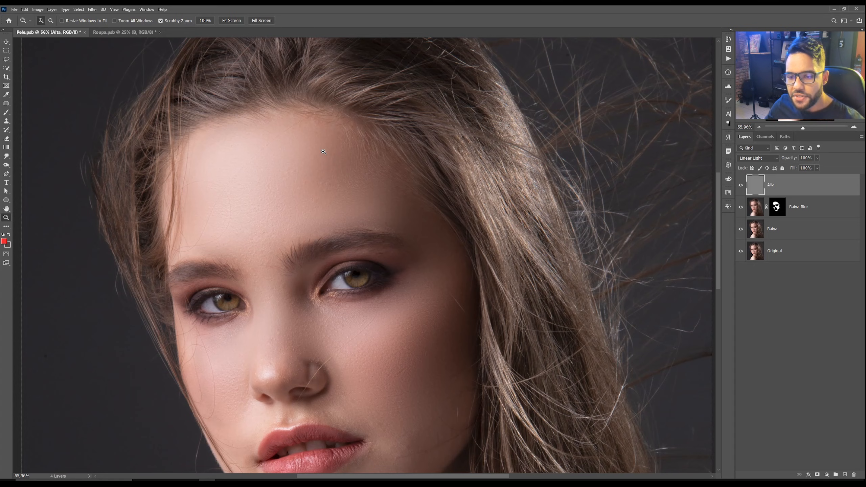
drag(323, 152, 331, 148)
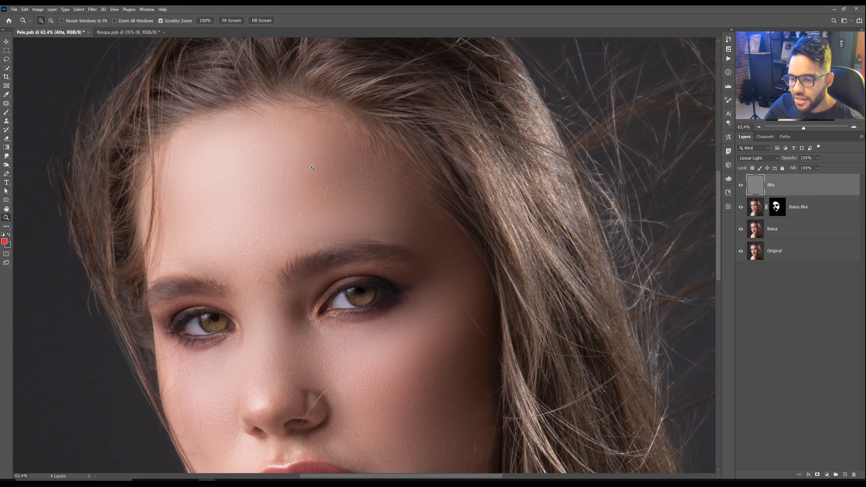
drag(307, 167, 316, 166)
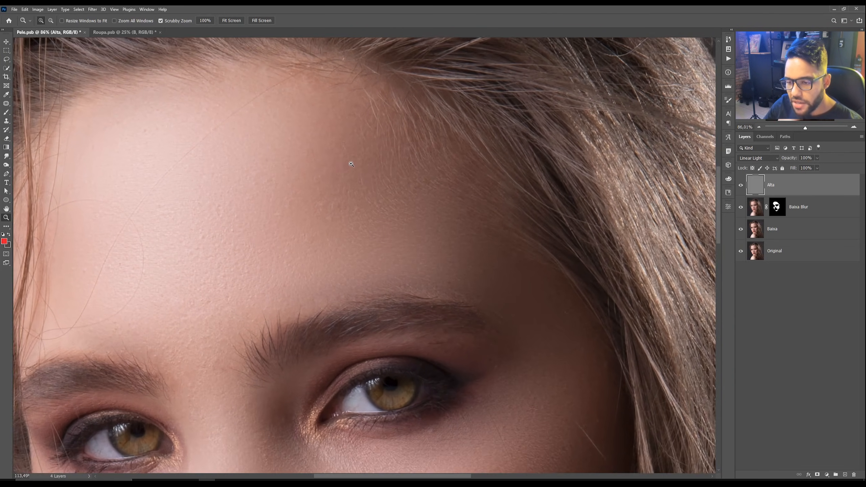
drag(339, 166, 352, 167)
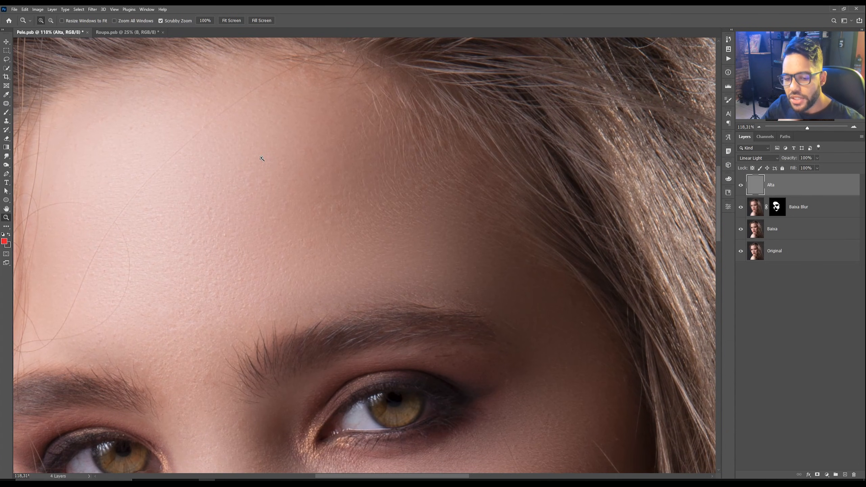
drag(193, 221, 291, 182)
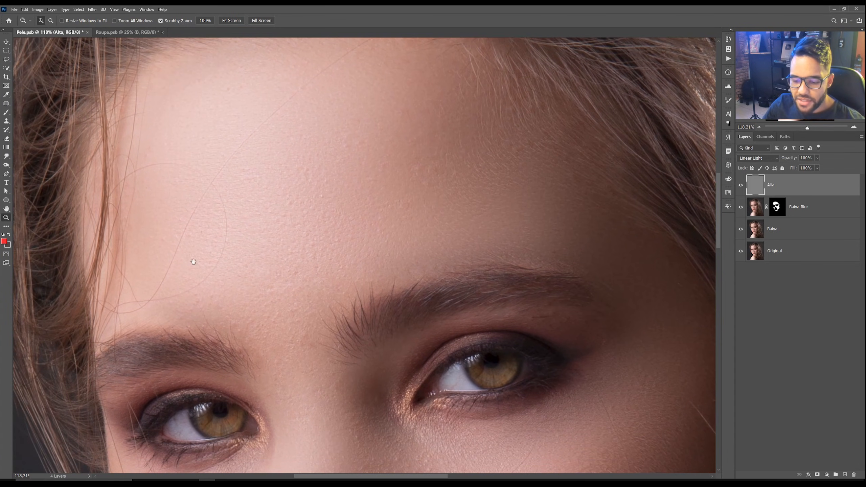
drag(266, 296, 255, 115)
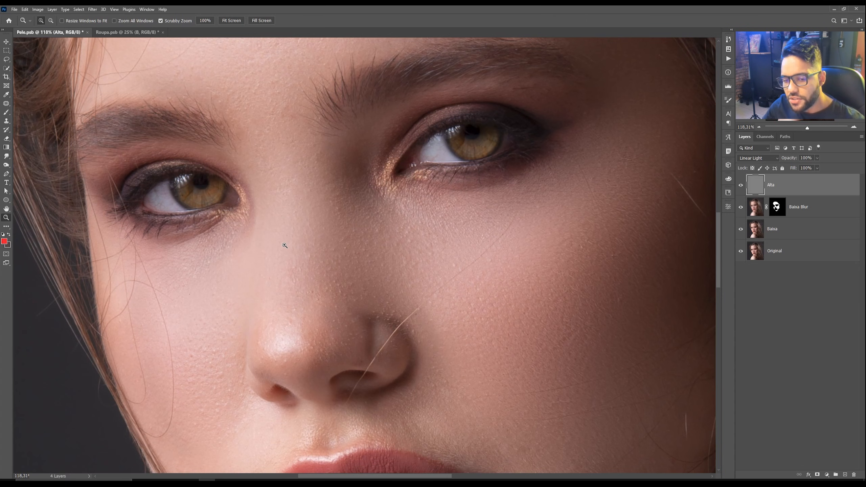
scroll(307, 198, down, 3)
drag(310, 193, 294, 269)
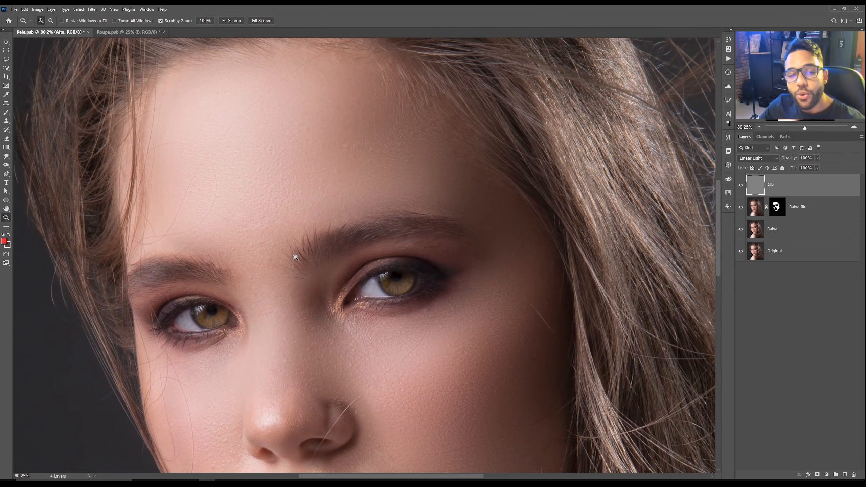
scroll(328, 162, down, 3)
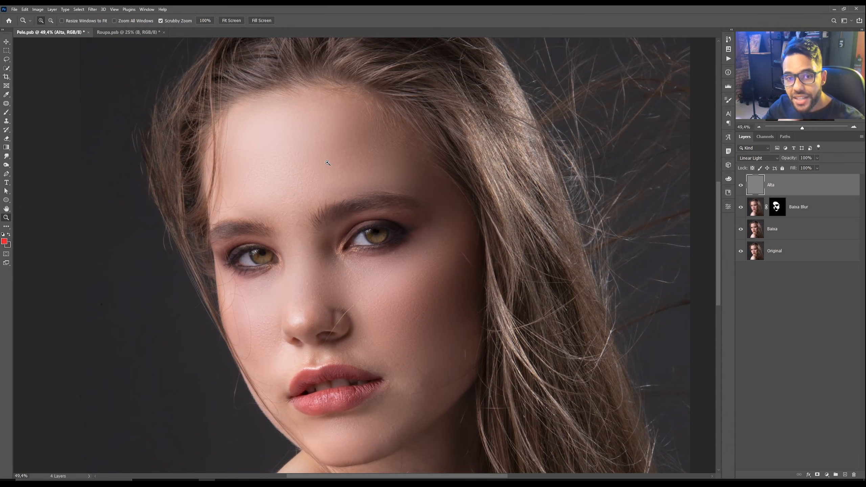
scroll(328, 163, down, 2)
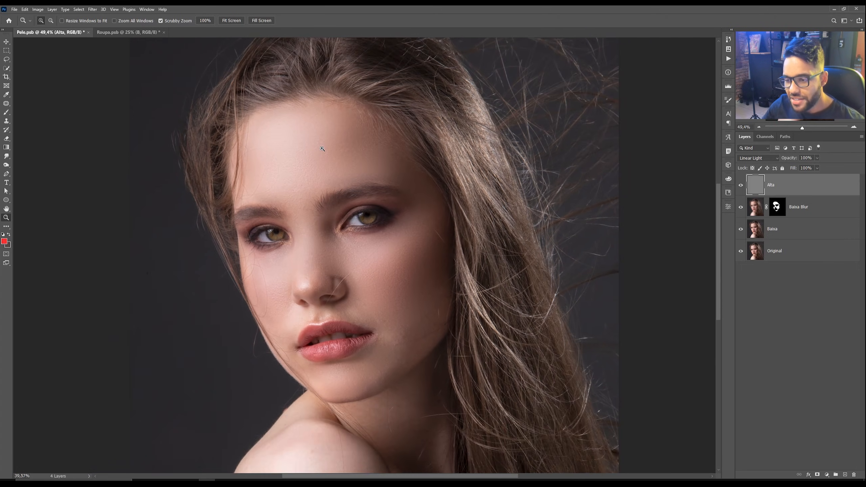
scroll(320, 148, down, 1)
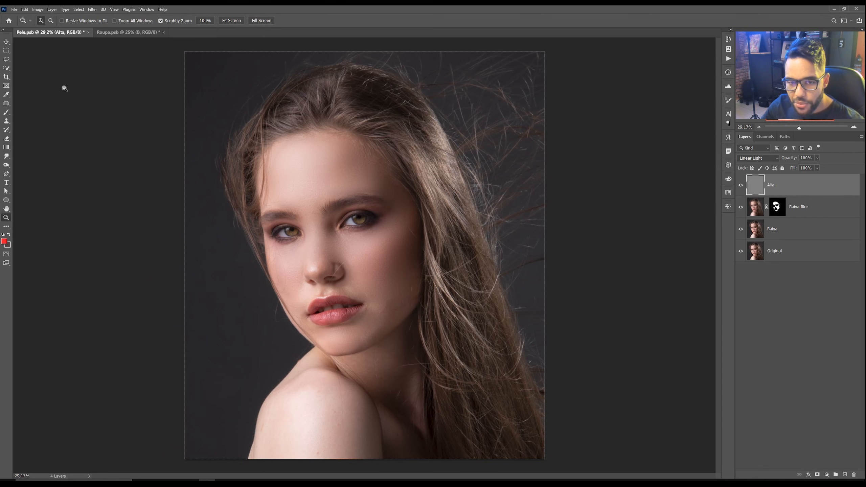
Step: Lasso a selection around the face and add a new empty layer named Pele at the top of the stack
click(6, 58)
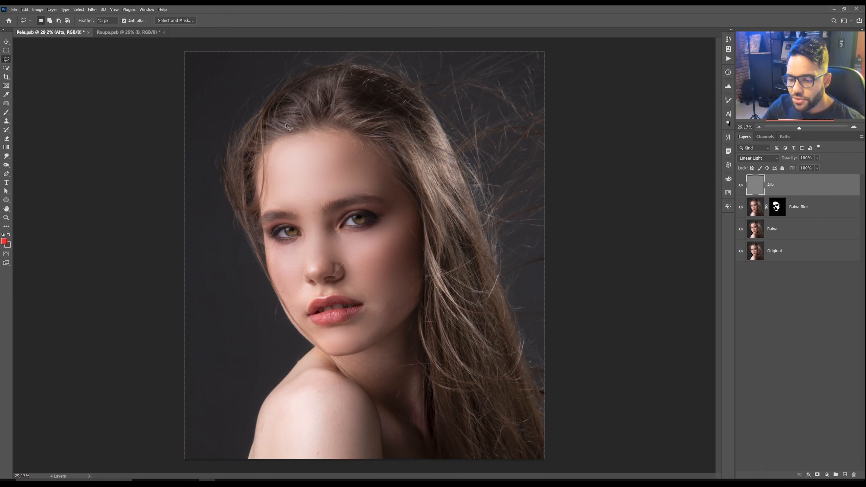
mouse_move(288, 121)
mouse_down()
mouse_move(377, 139)
mouse_move(422, 179)
mouse_move(436, 221)
mouse_move(436, 270)
mouse_move(425, 312)
mouse_move(404, 338)
mouse_up()
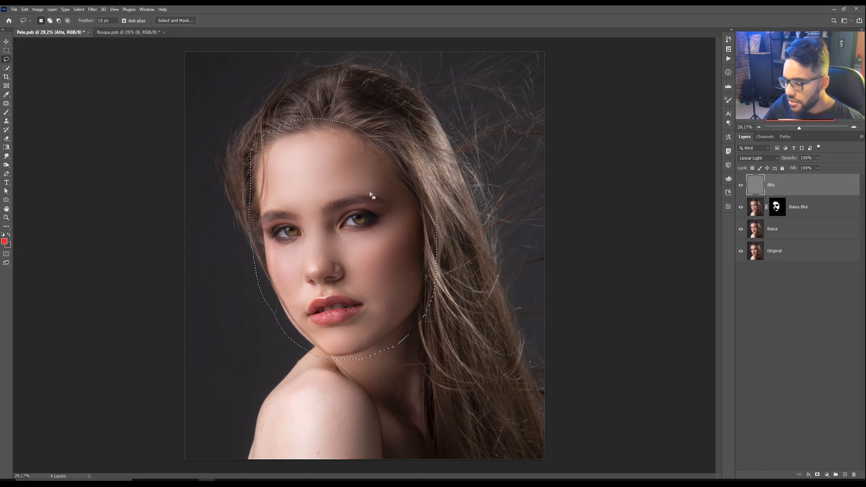
click(845, 475)
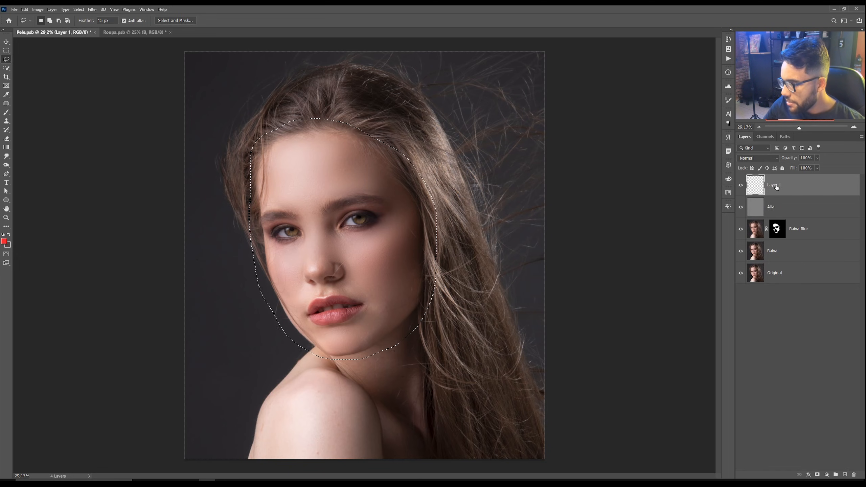
double_click(774, 185)
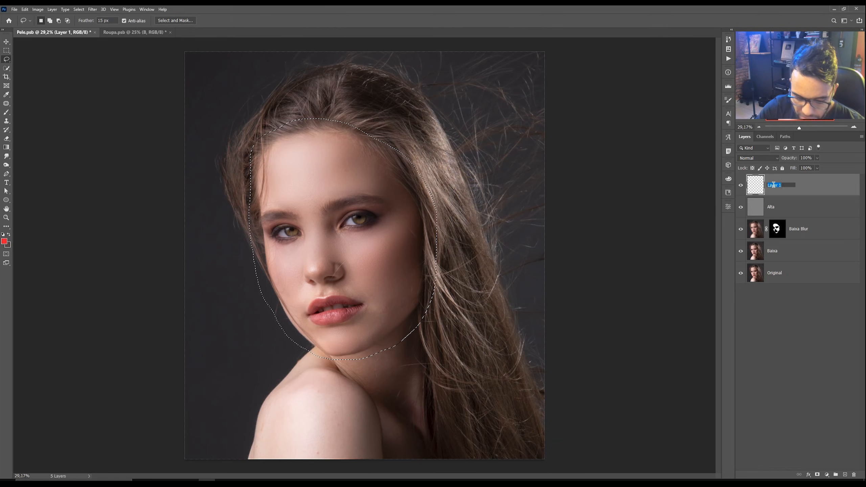
text(Pe)
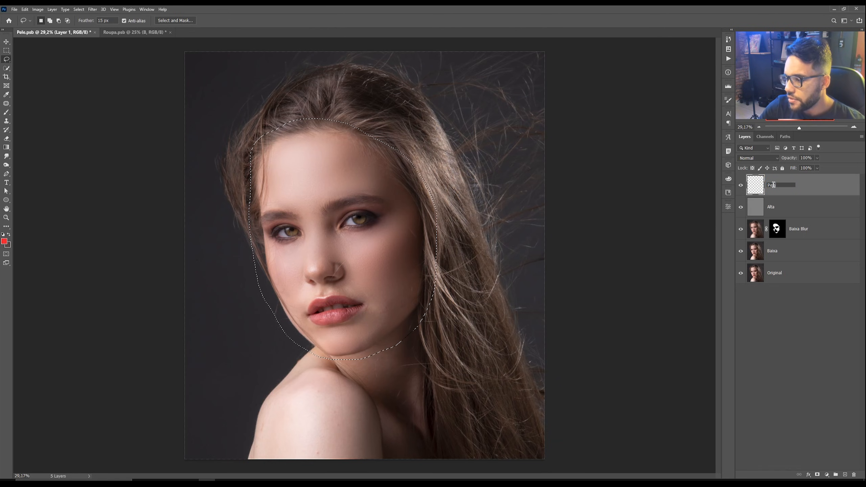
text(le)
key(Return)
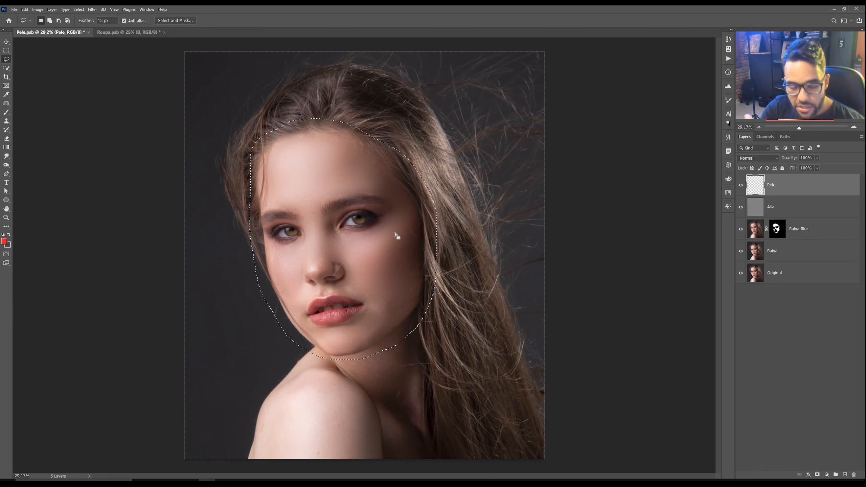
Step: Fill the face selection on the Pele layer with 50% Gray
key(shift+F5)
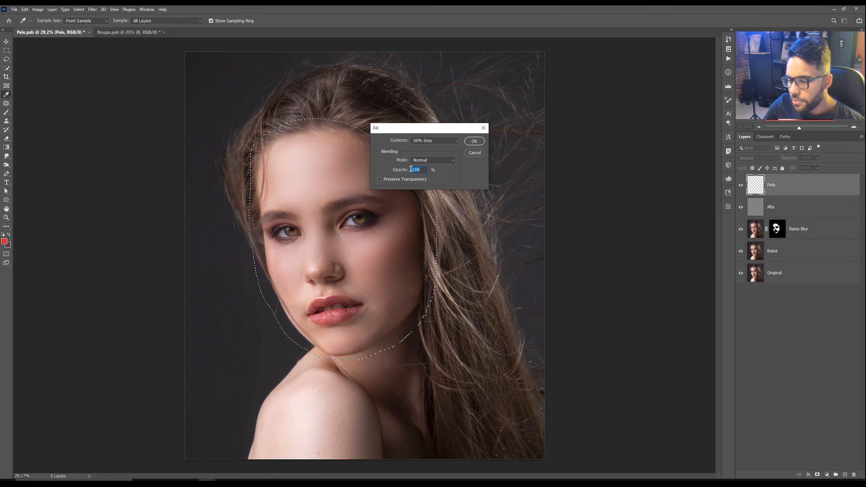
click(474, 141)
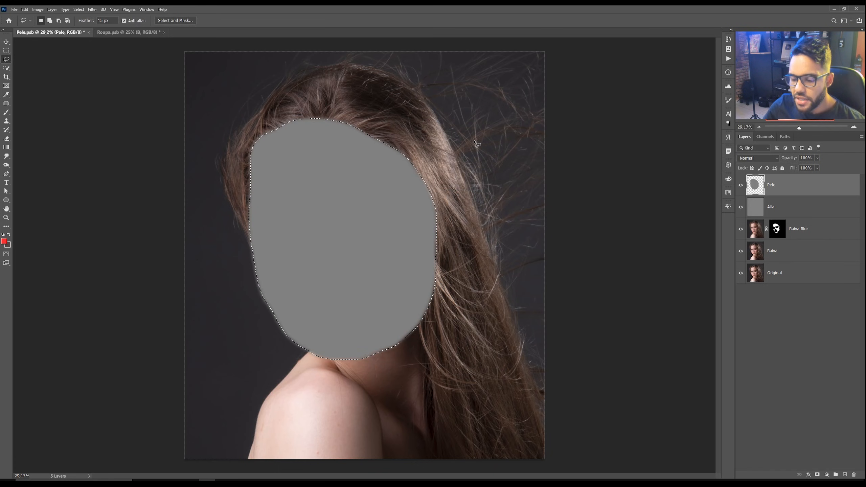
Step: Add 6% Gaussian, monochromatic noise to the gray fill on the Pele layer
key(z)
drag(333, 172, 346, 165)
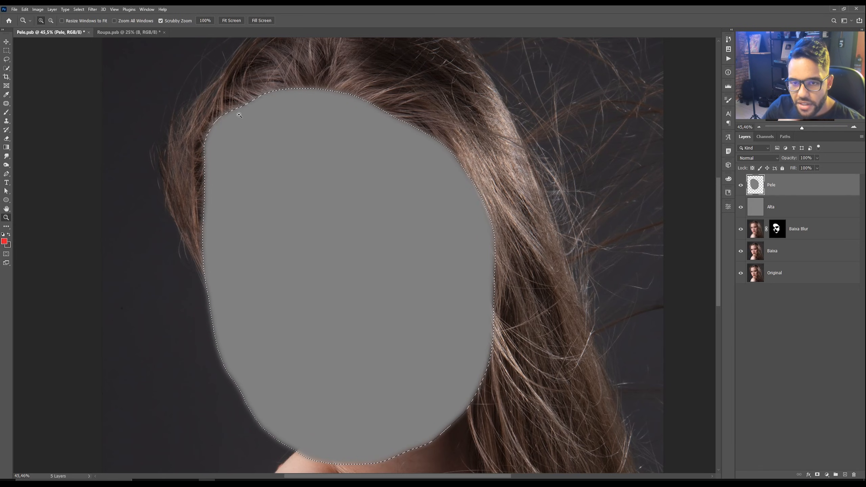
click(93, 9)
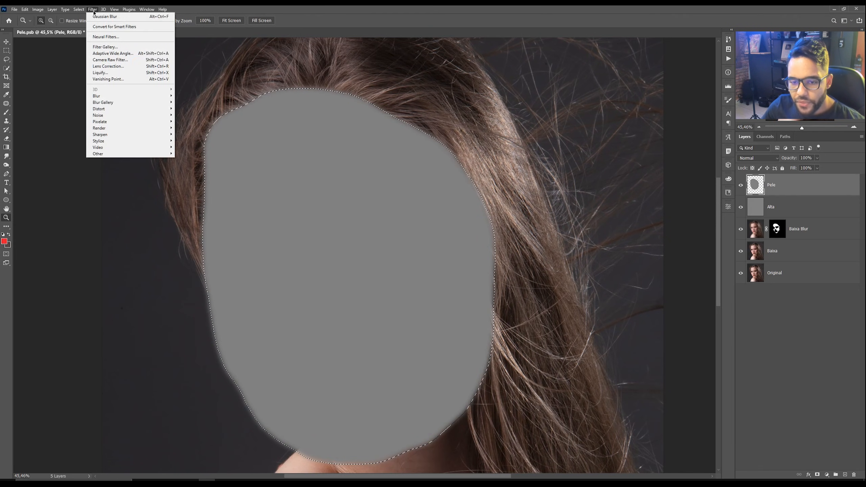
mouse_move(113, 117)
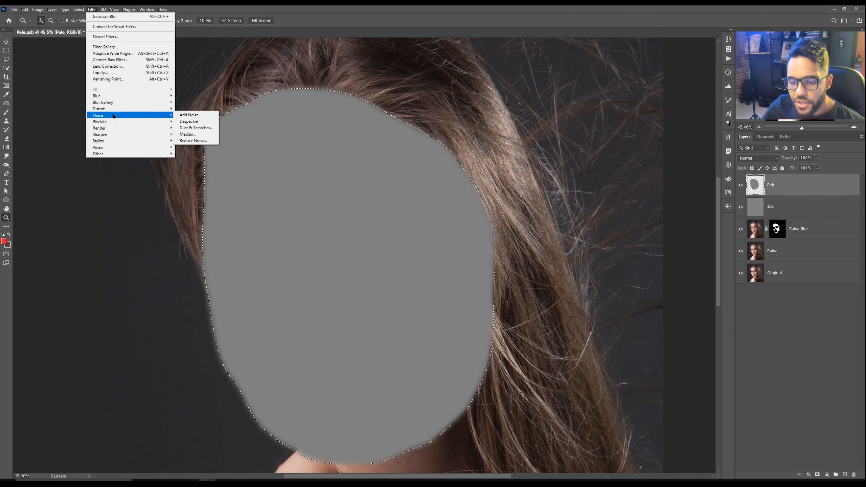
click(189, 115)
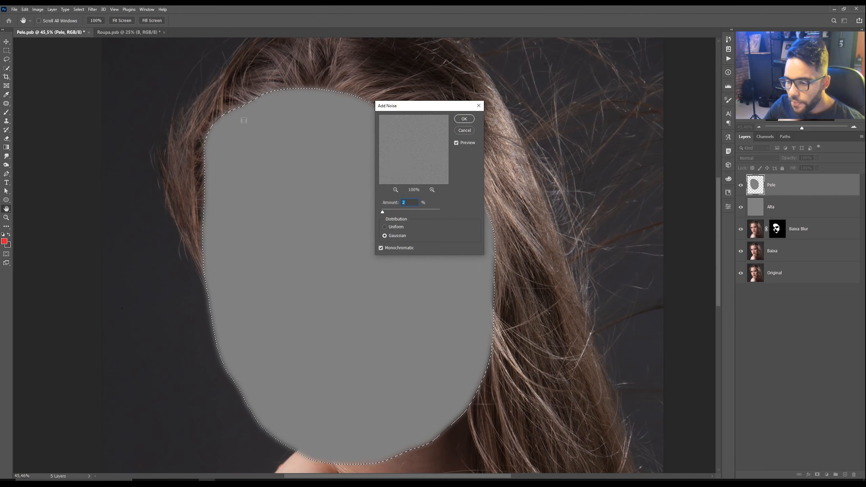
drag(427, 107, 443, 104)
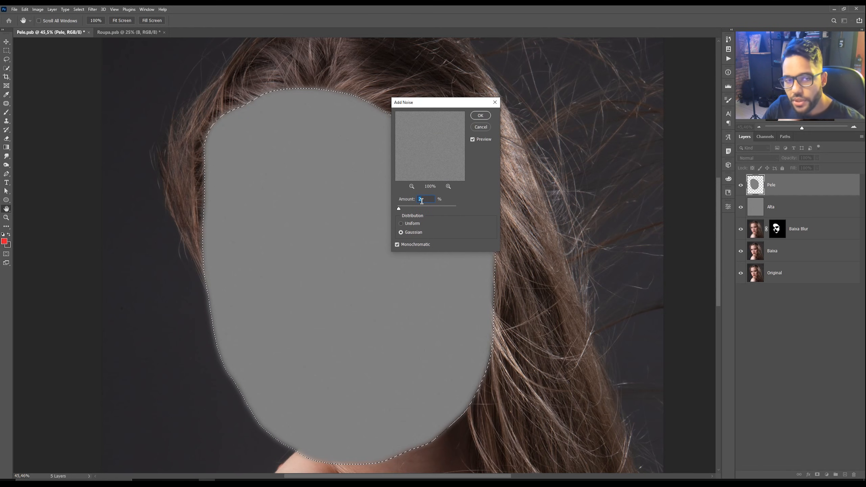
text(6)
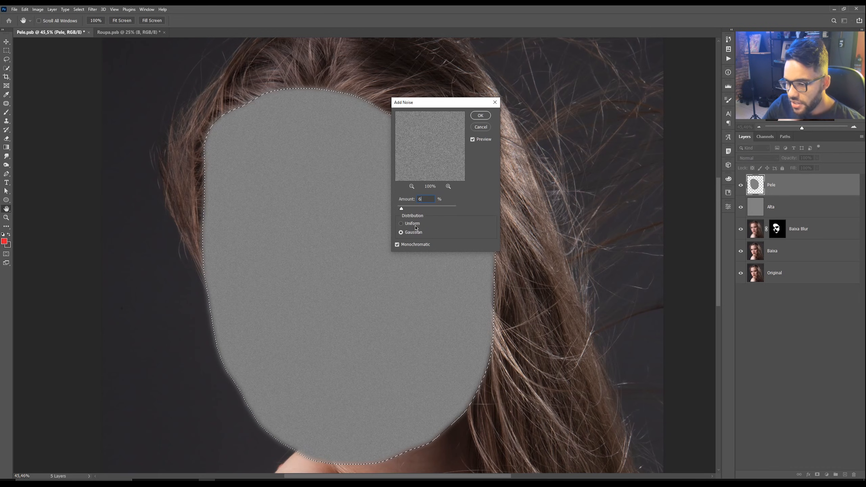
click(397, 245)
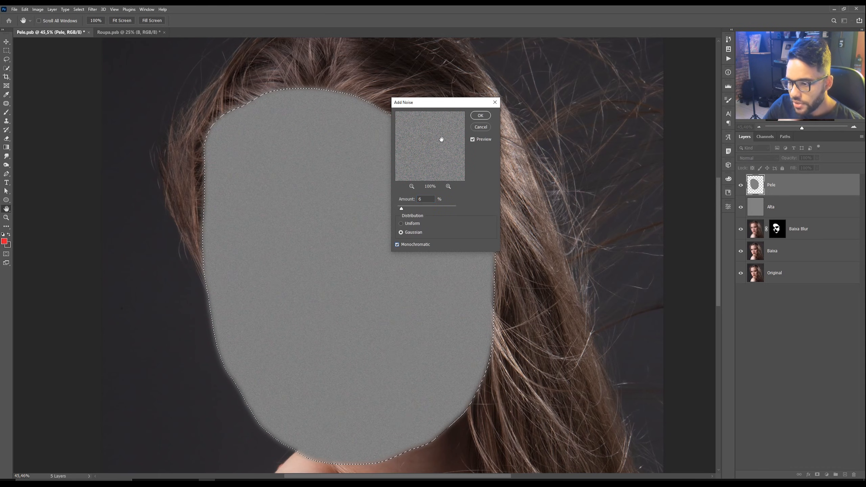
click(483, 117)
Step: Deselect the face area
key(z)
drag(415, 178, 393, 188)
key(ctrl+d)
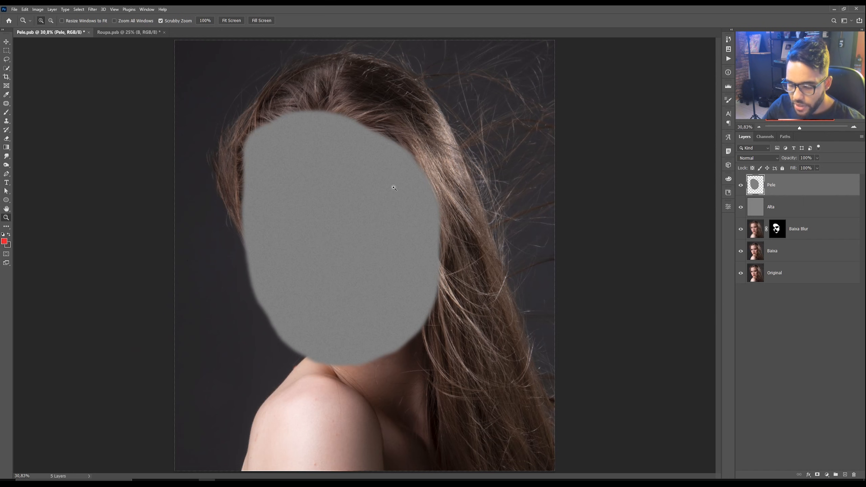
Step: Apply Emboss to the Pele layer with angle 141°, height 1 pixel and amount 150%
drag(372, 196, 356, 210)
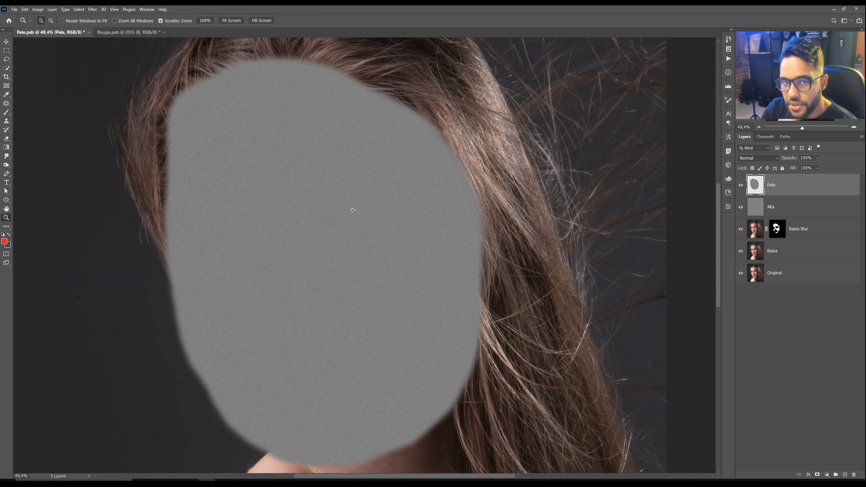
drag(333, 163, 366, 155)
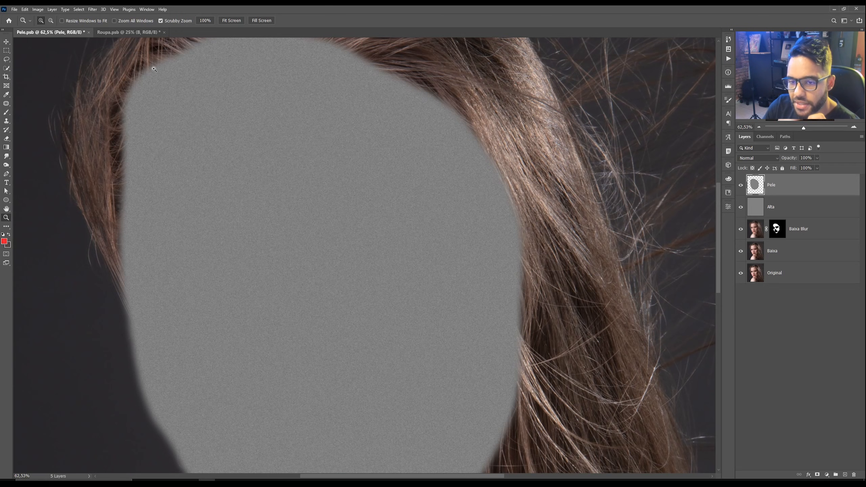
click(94, 11)
mouse_move(105, 142)
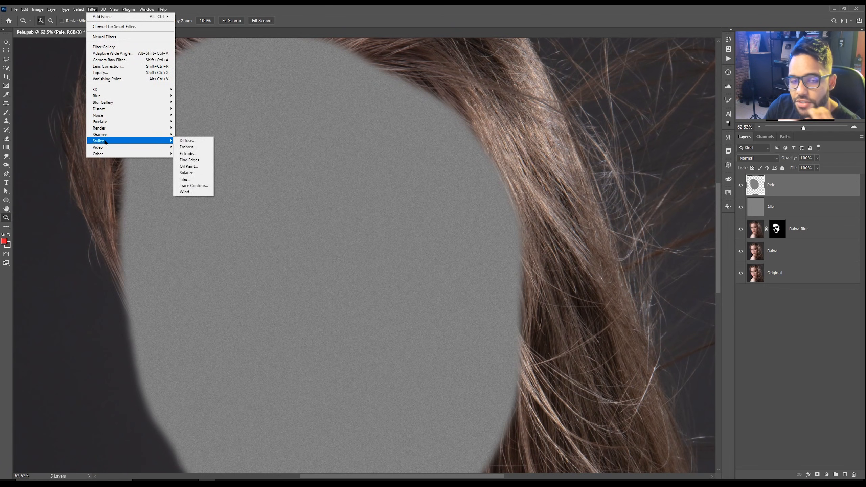
click(187, 147)
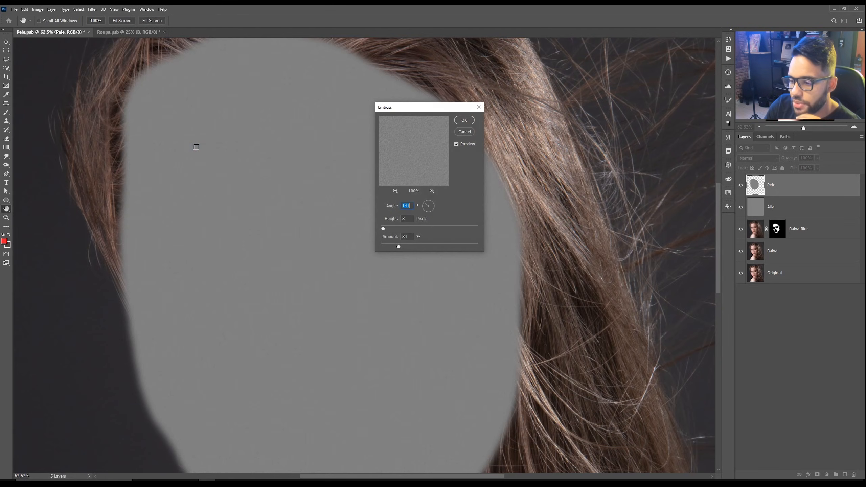
ctrl+click(289, 209)
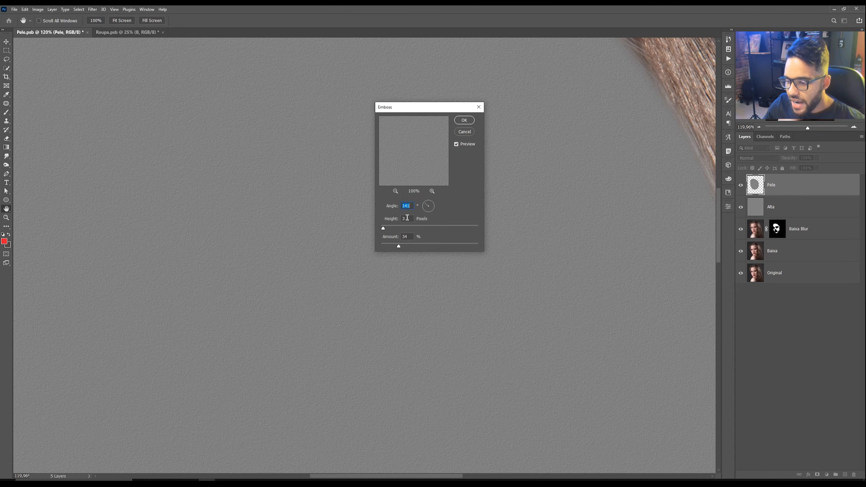
drag(381, 229, 379, 231)
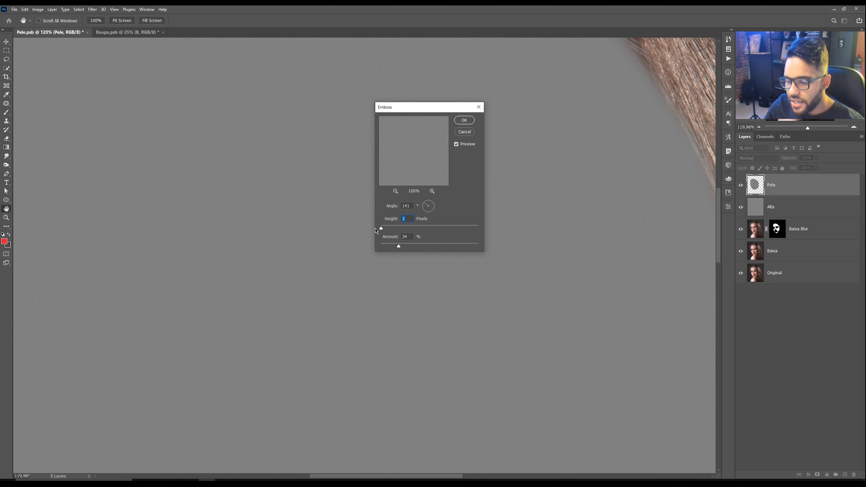
drag(382, 228, 430, 229)
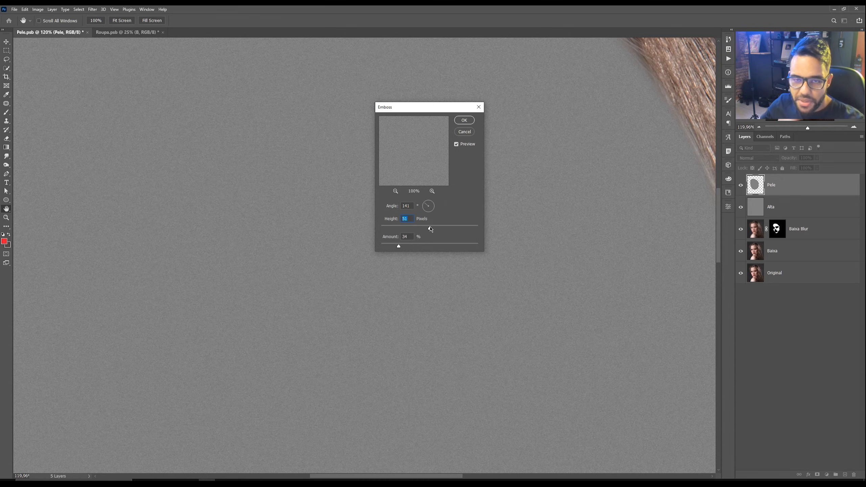
drag(431, 230, 382, 232)
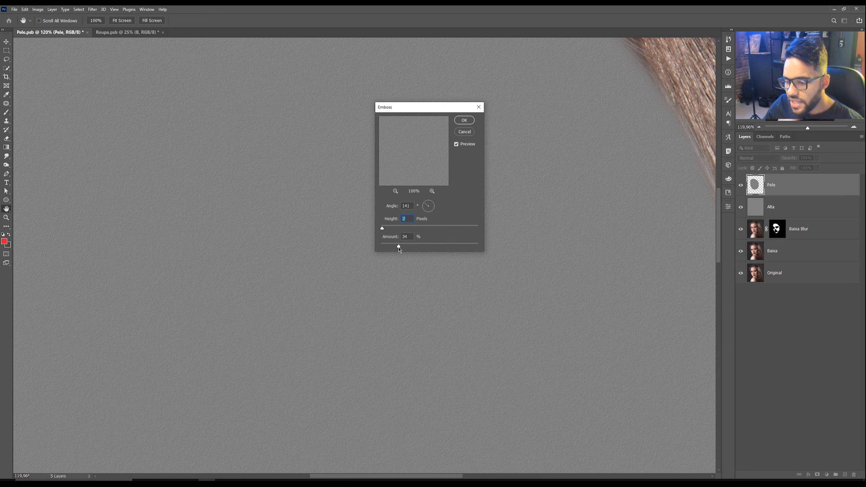
drag(397, 245, 468, 245)
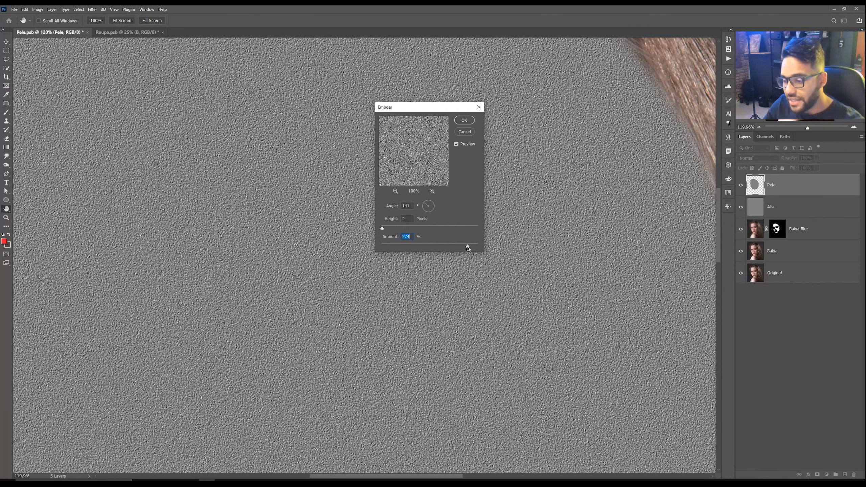
drag(467, 247, 452, 246)
text(150)
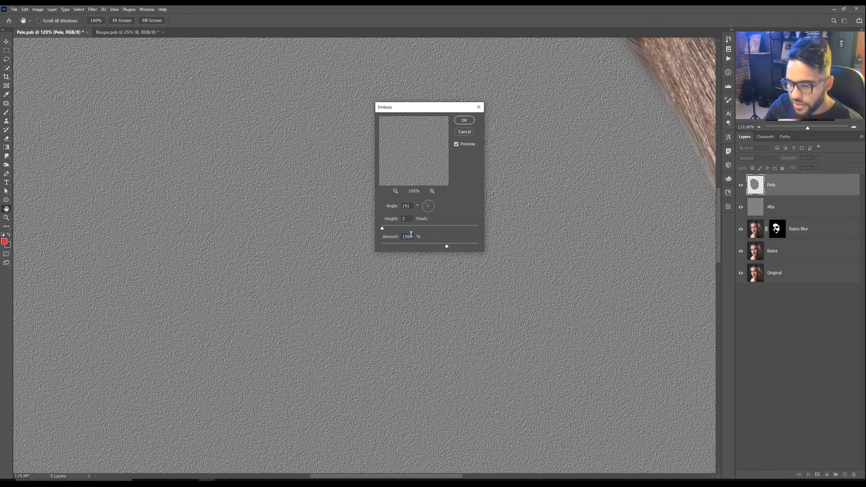
click(407, 219)
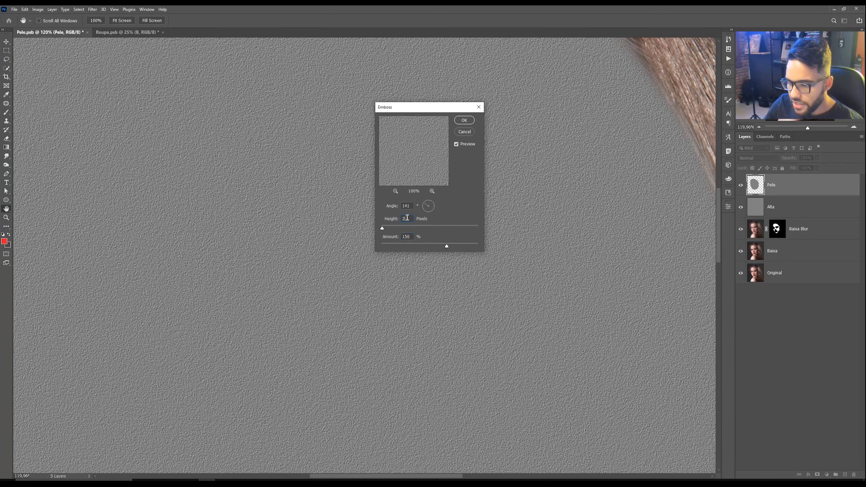
text(1)
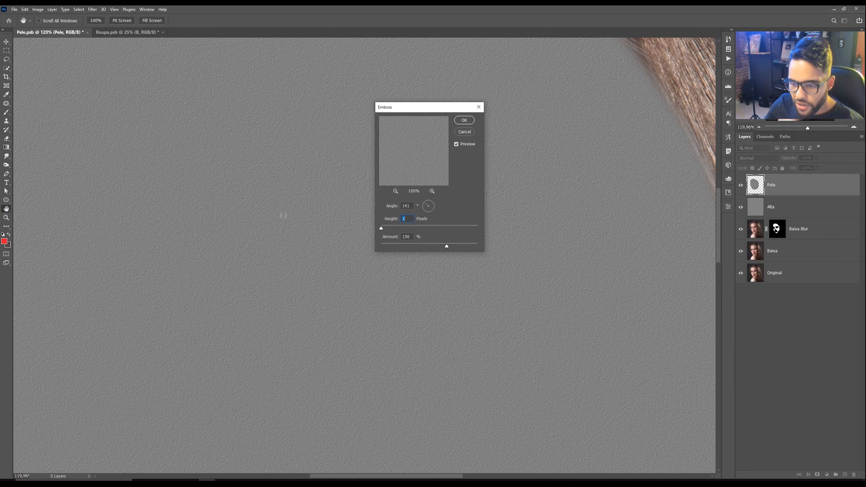
click(465, 120)
Step: Set the Pele layer's blend mode to Overlay
key(z)
drag(347, 218, 329, 218)
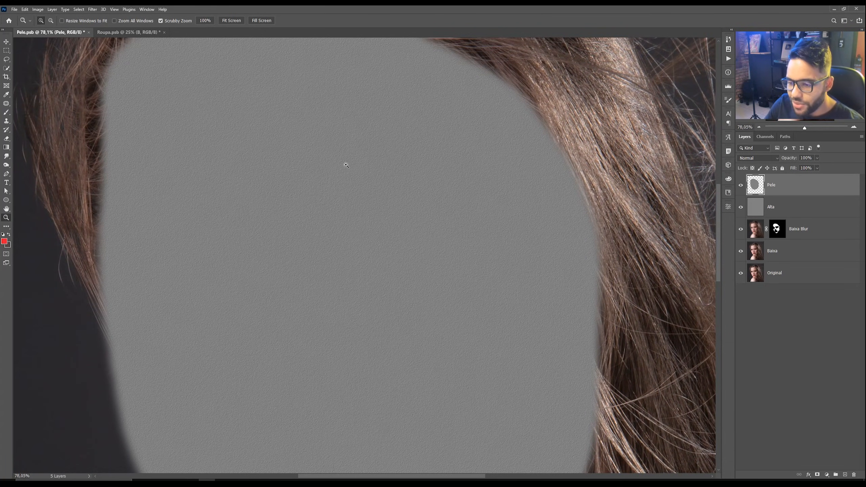
mouse_move(346, 165)
mouse_down()
mouse_move(367, 155)
mouse_move(356, 163)
mouse_up()
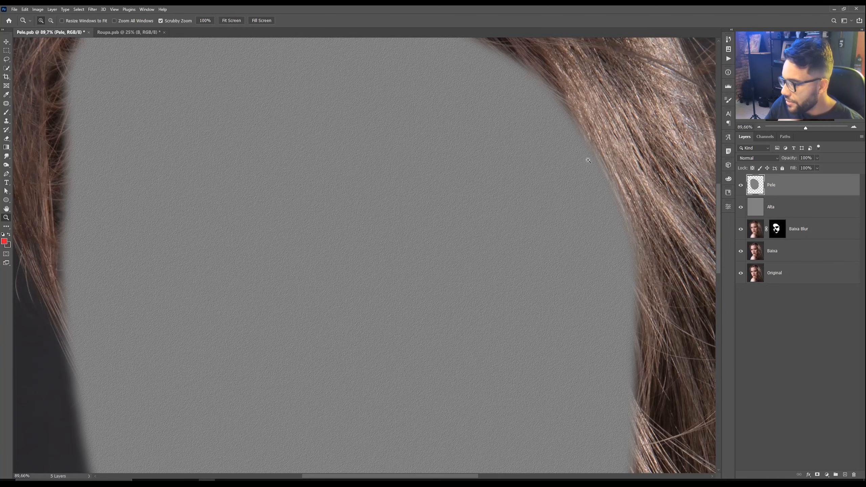
click(760, 159)
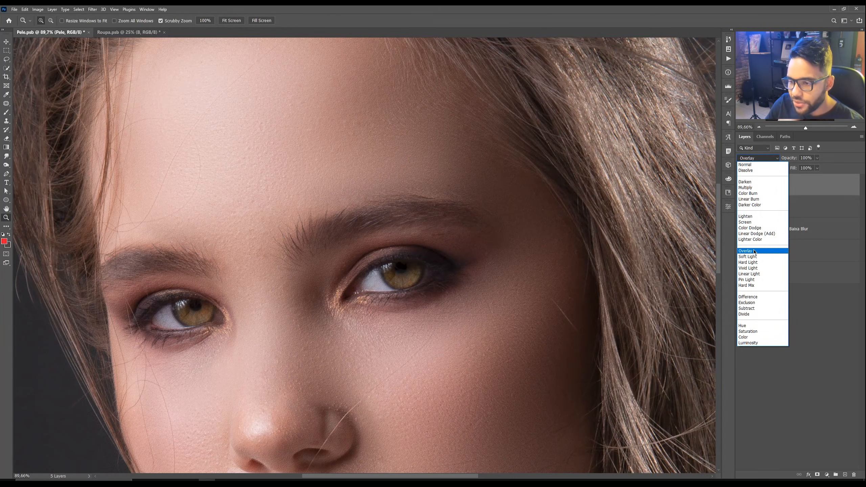
click(753, 251)
Step: Scale the Pele layer up to about 177% with Free Transform and commit the transform
drag(300, 68, 345, 70)
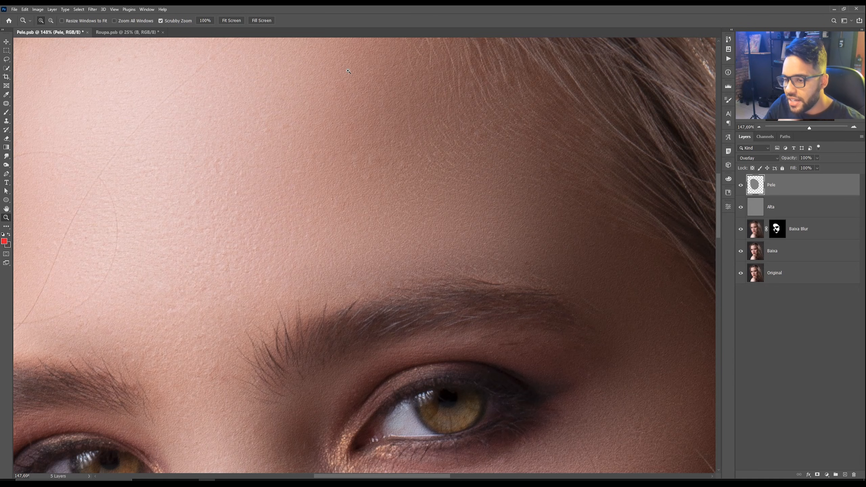
drag(348, 71, 314, 131)
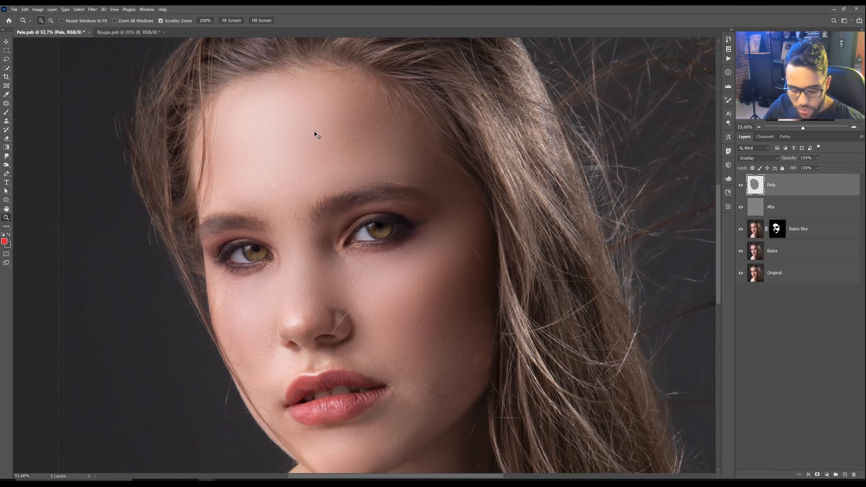
key(ctrl+t)
scroll(307, 152, down, 2)
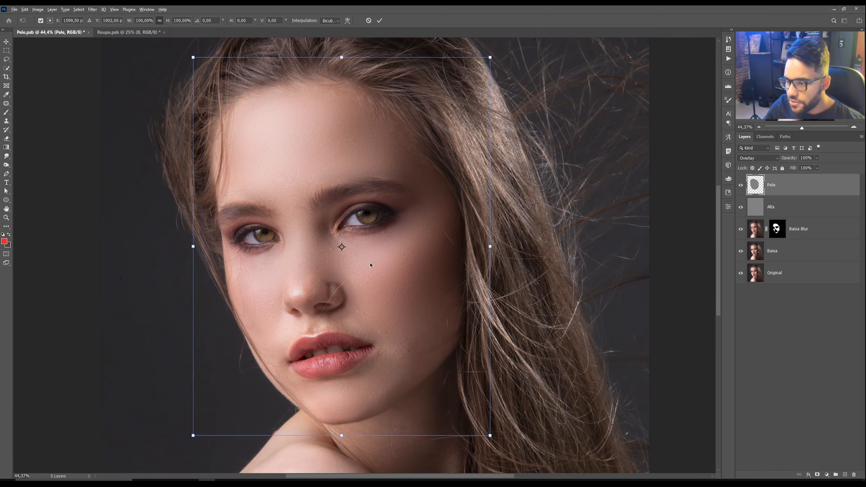
scroll(367, 238, down, 2)
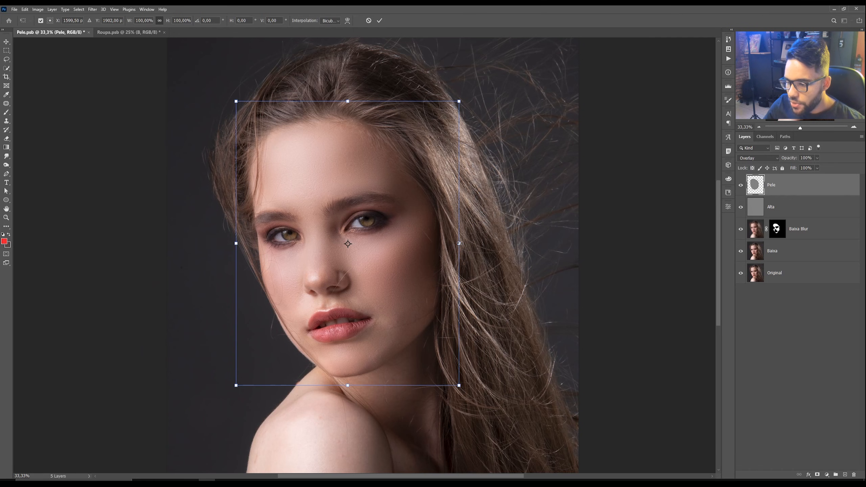
drag(460, 243, 534, 253)
scroll(379, 159, up, 10)
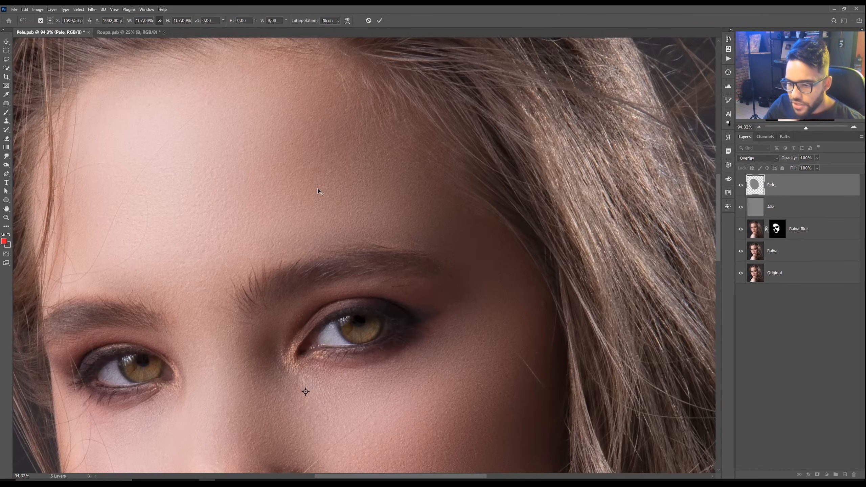
scroll(318, 189, down, 9)
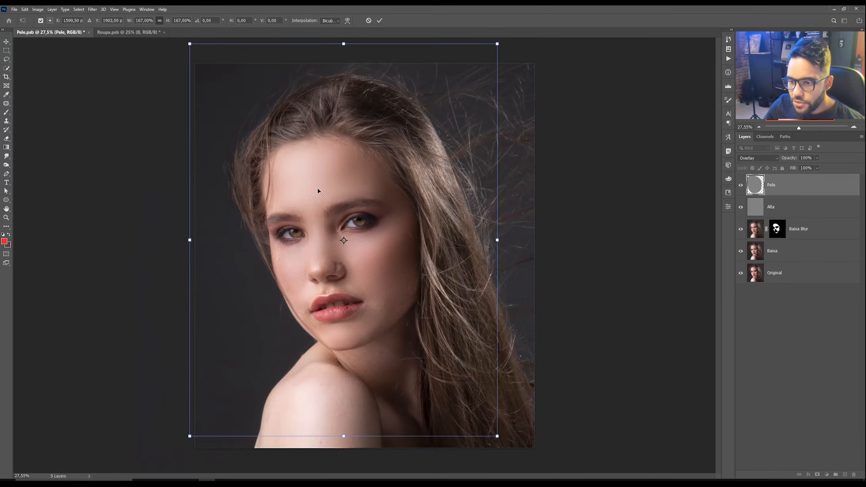
drag(486, 242, 495, 242)
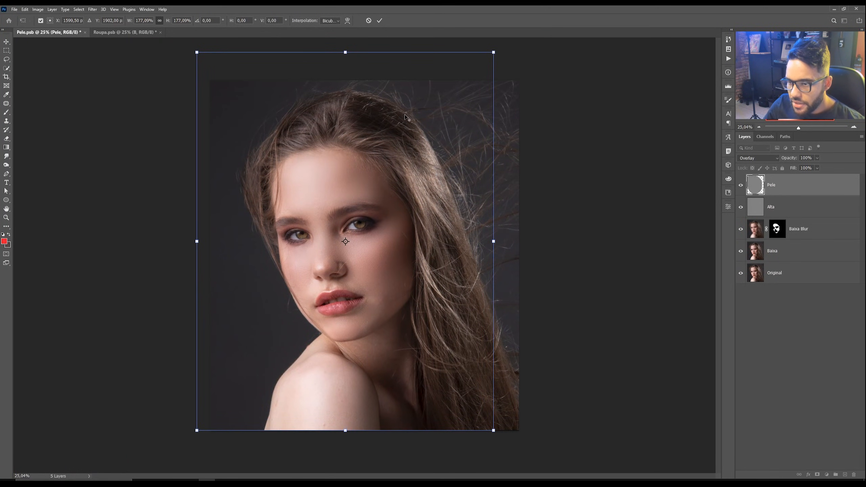
click(380, 21)
Step: Hide and show the Pele layer on the zoomed-in forehead to compare the texture
key(z)
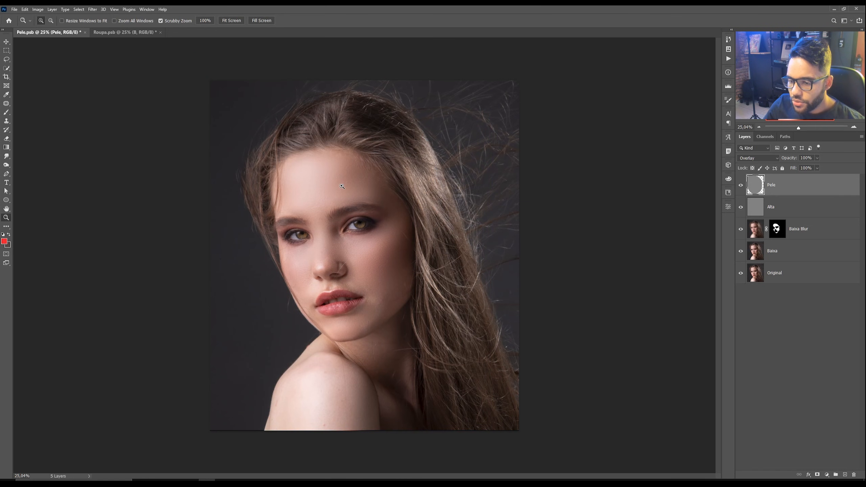
drag(342, 186, 550, 184)
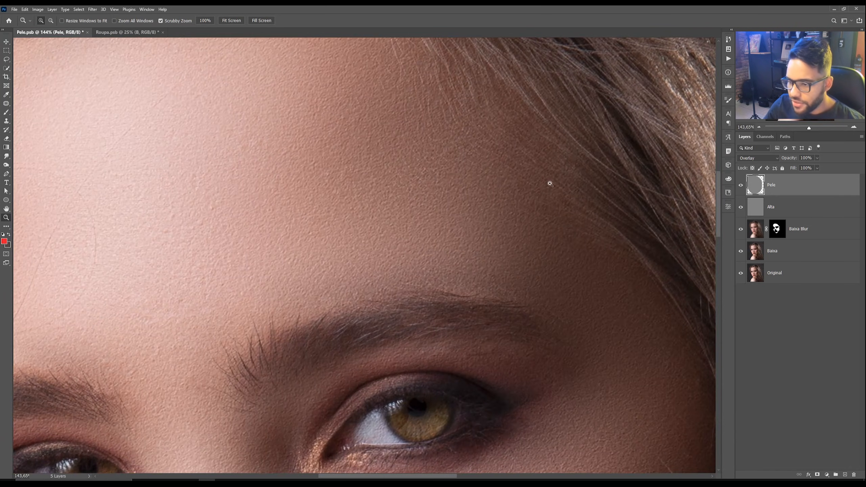
click(741, 187)
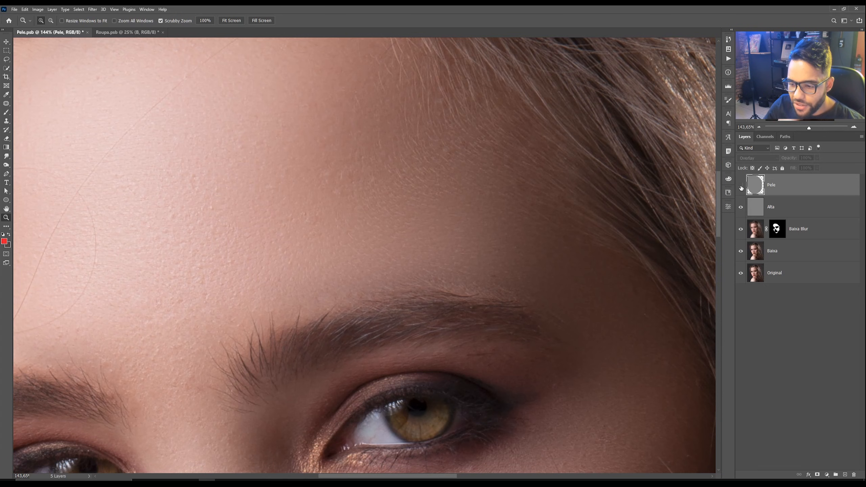
click(741, 186)
Step: Set the Pele layer's blend mode back to Normal
drag(277, 165, 278, 166)
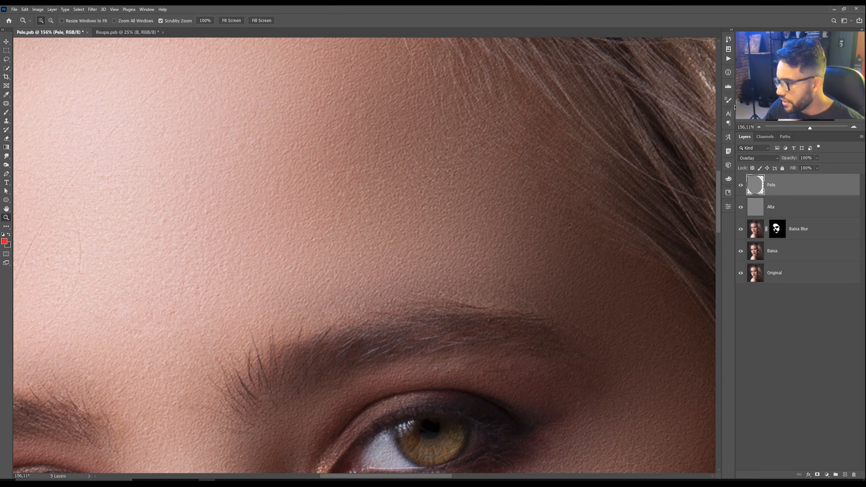
click(755, 159)
click(752, 165)
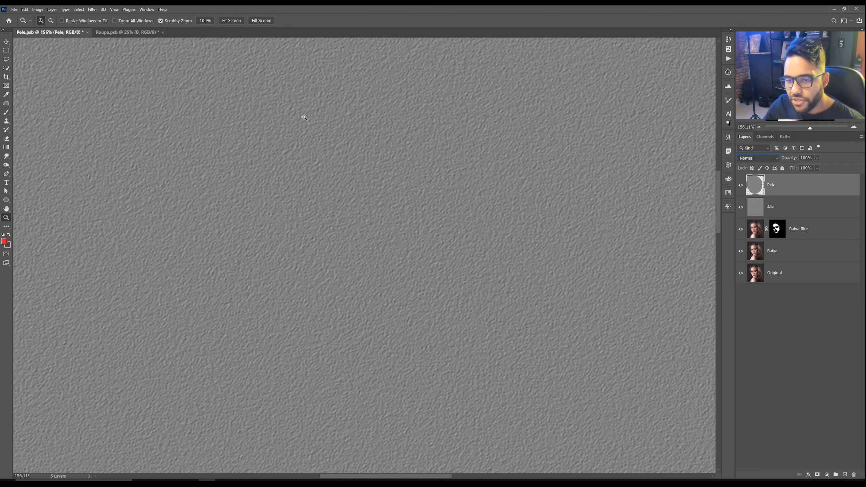
Step: Apply a Gaussian Blur to the Pele texture layer
click(93, 9)
mouse_move(143, 96)
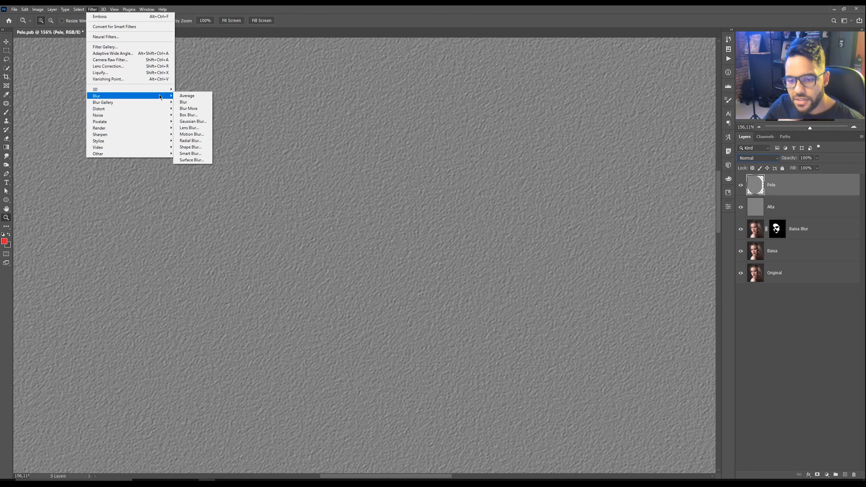
click(186, 122)
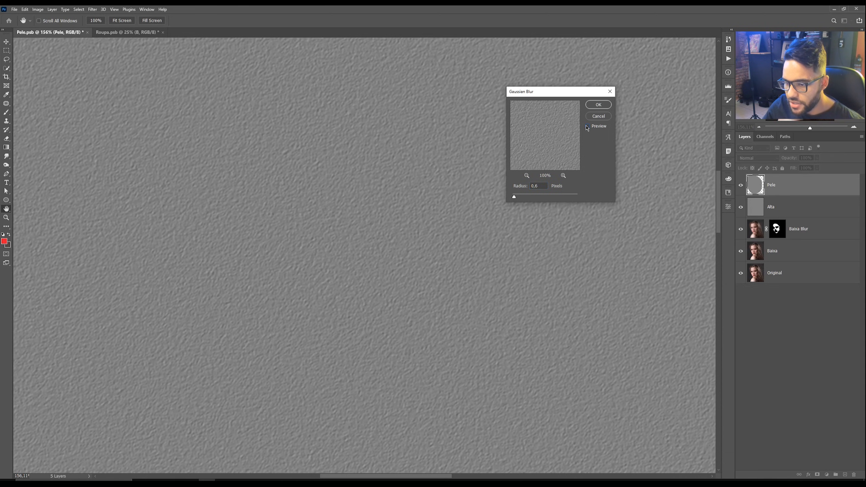
click(598, 105)
Step: Set the Pele layer's blend mode to Overlay
key(z)
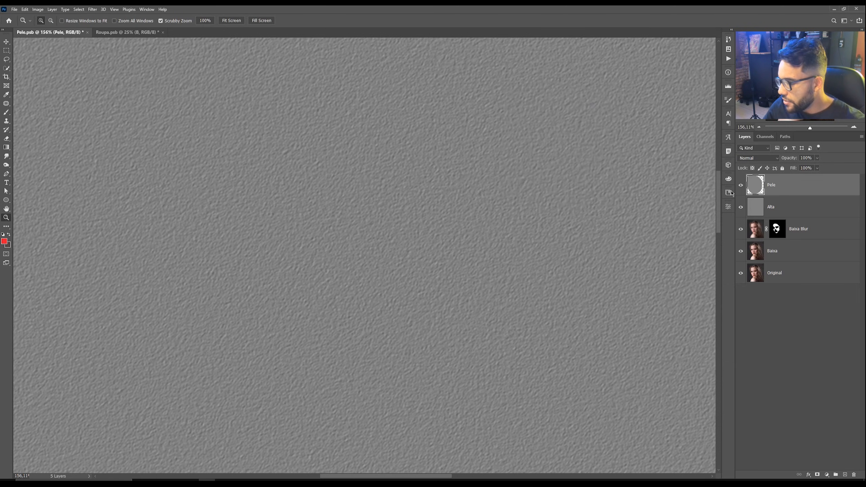
click(761, 160)
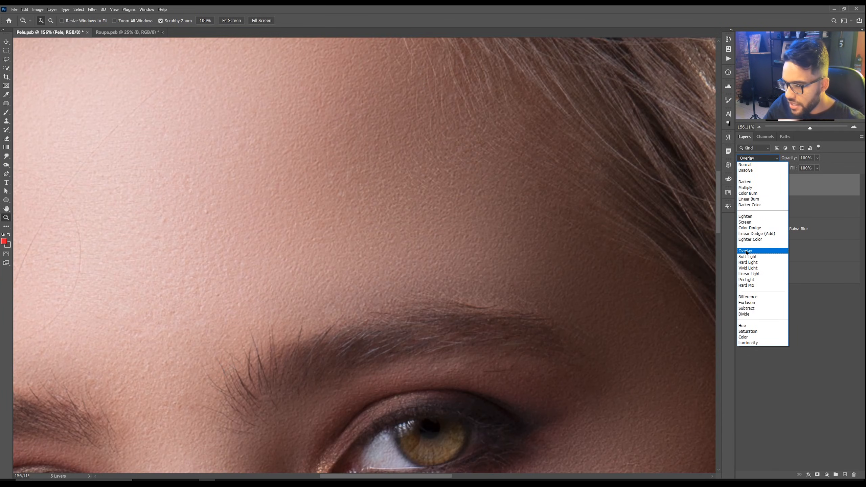
click(747, 252)
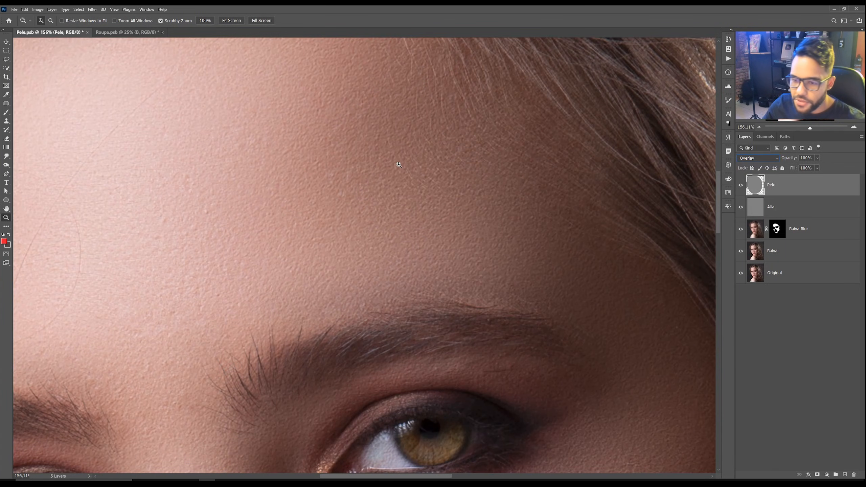
Step: Zoom into the forehead and hide and show the Pele layer to compare the blurred texture
drag(455, 163, 457, 188)
drag(341, 172, 410, 162)
click(364, 174)
drag(363, 179, 373, 170)
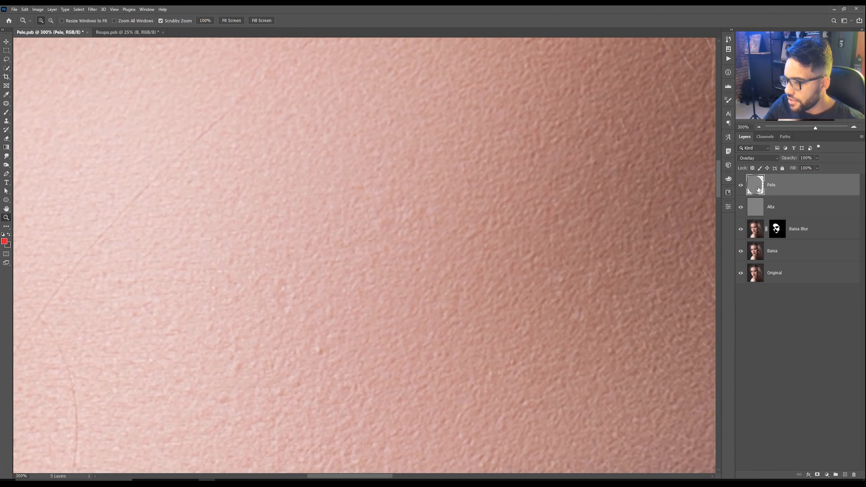
click(742, 186)
click(742, 187)
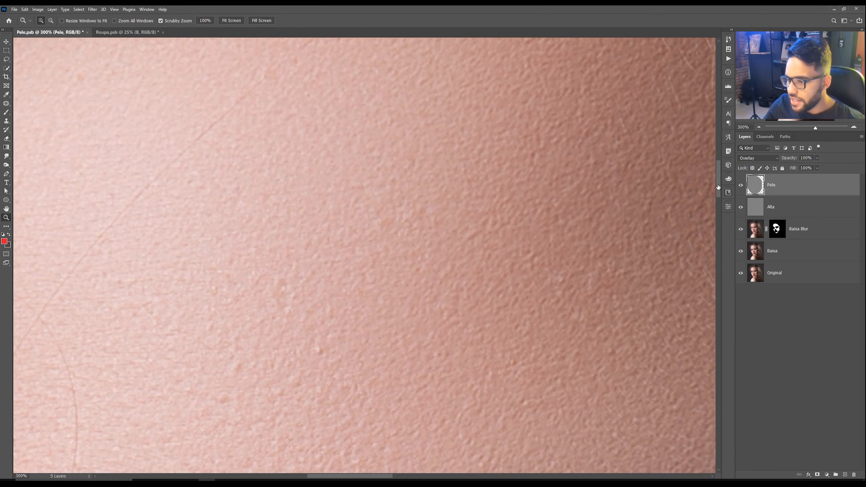
drag(460, 150, 437, 154)
drag(544, 170, 478, 168)
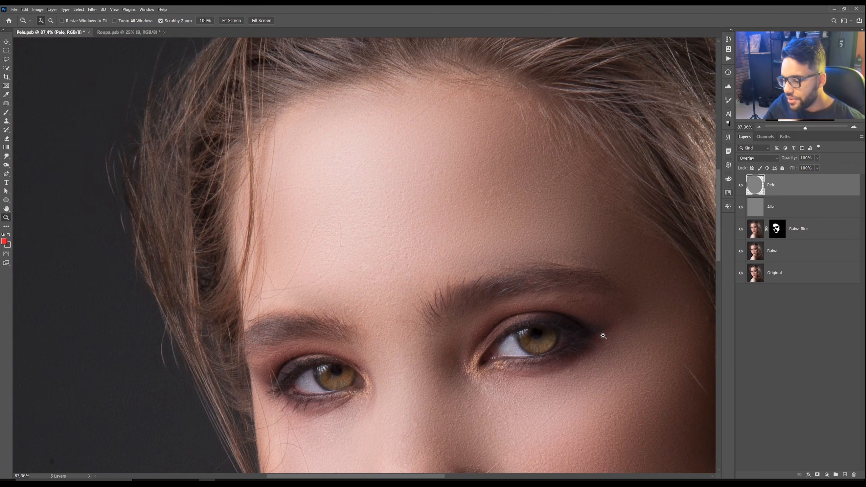
Step: Add a black hide-all layer mask to the Pele layer
drag(518, 359, 544, 347)
drag(493, 247, 475, 250)
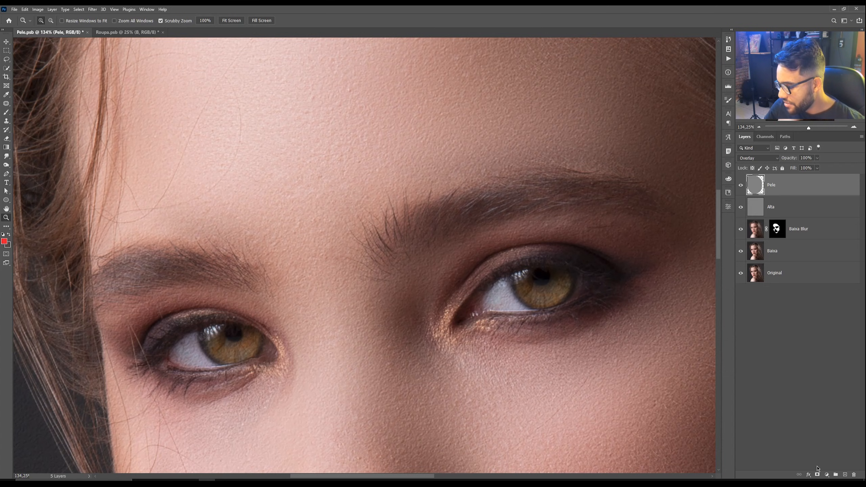
key(alt)
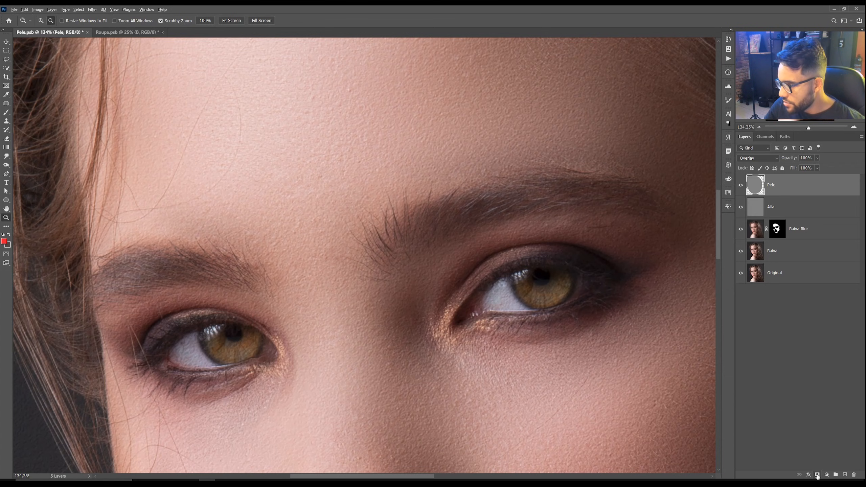
alt+click(817, 476)
mouse_move(453, 177)
mouse_down()
mouse_move(435, 168)
mouse_move(406, 96)
mouse_move(417, 92)
mouse_up()
key(b)
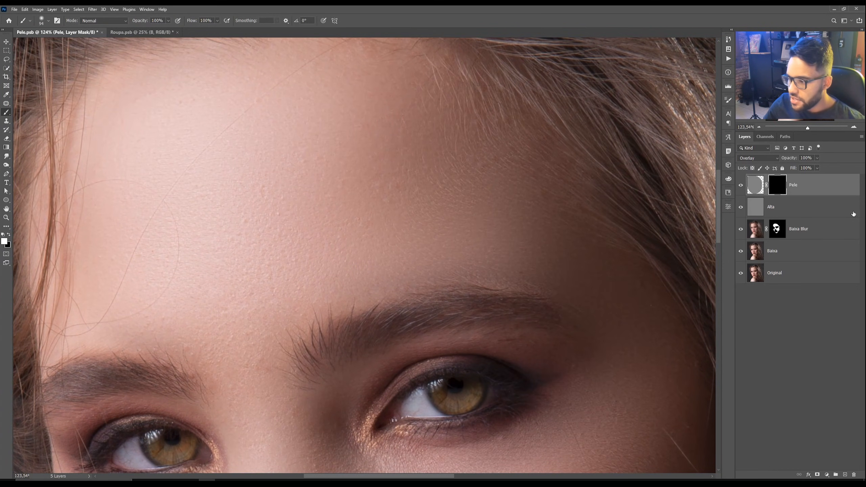
Step: Set up the Brush with the Difuse soft brush at about 192 px and 30% opacity
scroll(452, 134, up, 1)
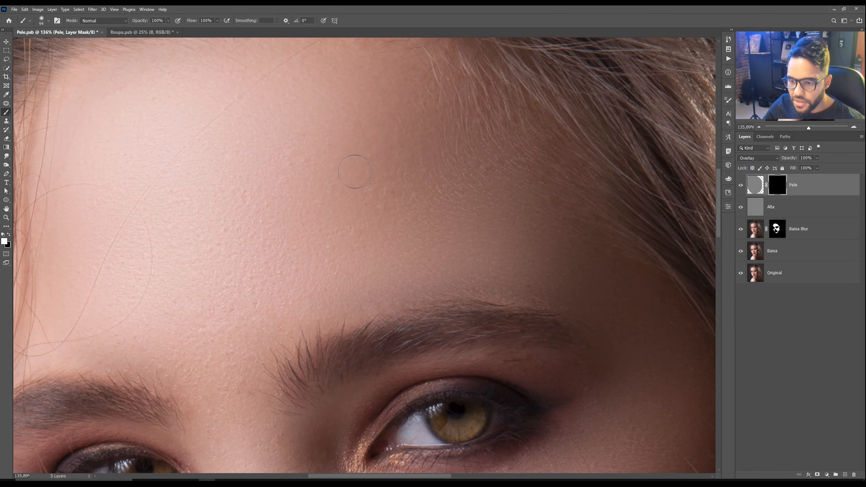
key(3)
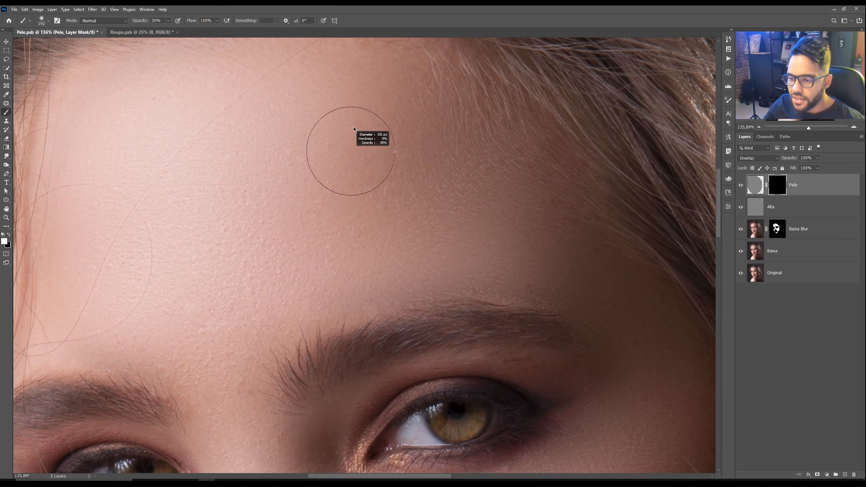
right_click(351, 129)
click(628, 208)
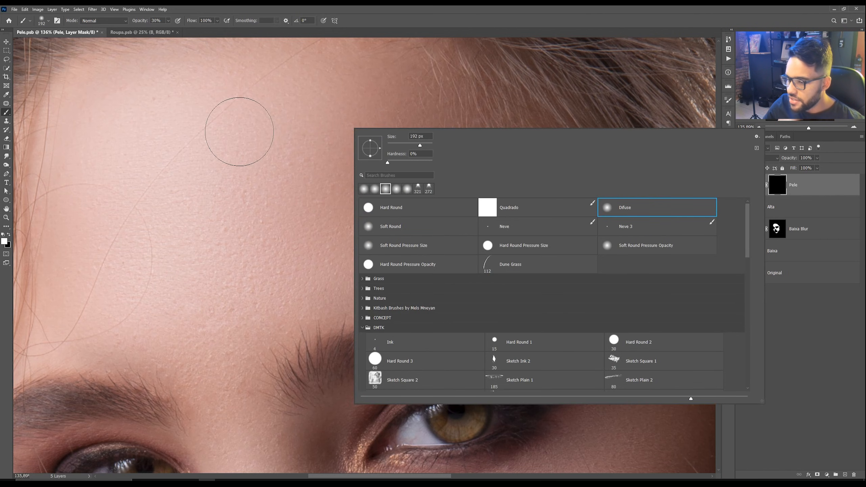
key(Return)
Step: Paint white on the Pele mask over the forehead, cheeks, nose, chin and jaw to reveal the texture
mouse_move(353, 152)
mouse_down()
mouse_move(323, 202)
mouse_move(353, 110)
mouse_up()
mouse_move(321, 78)
mouse_down()
mouse_move(382, 112)
mouse_move(332, 203)
mouse_move(346, 94)
mouse_move(324, 76)
mouse_move(475, 110)
mouse_move(428, 146)
mouse_move(305, 205)
mouse_move(323, 103)
mouse_move(296, 95)
mouse_move(263, 120)
mouse_up()
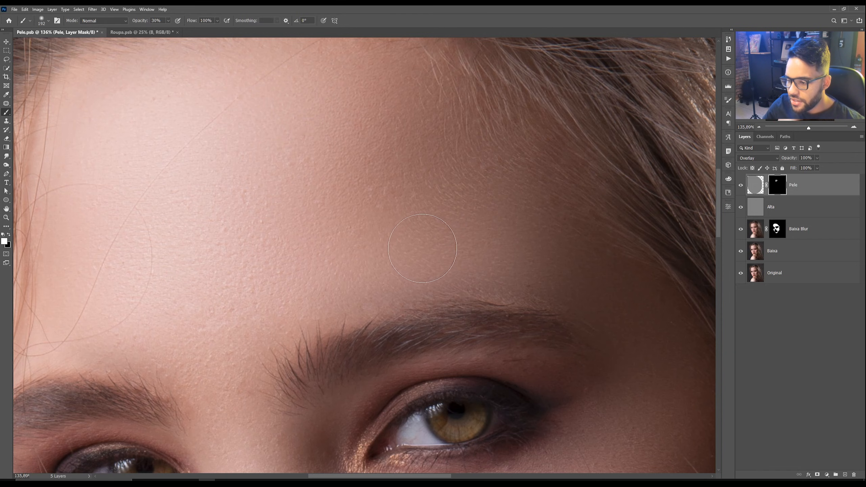
mouse_move(186, 221)
mouse_down()
mouse_move(424, 248)
mouse_move(359, 158)
mouse_move(387, 190)
mouse_move(410, 179)
mouse_move(393, 333)
mouse_move(408, 271)
mouse_move(411, 303)
mouse_move(391, 353)
mouse_move(408, 180)
mouse_move(445, 141)
mouse_move(499, 120)
mouse_up()
drag(437, 258, 353, 63)
drag(512, 324, 411, 135)
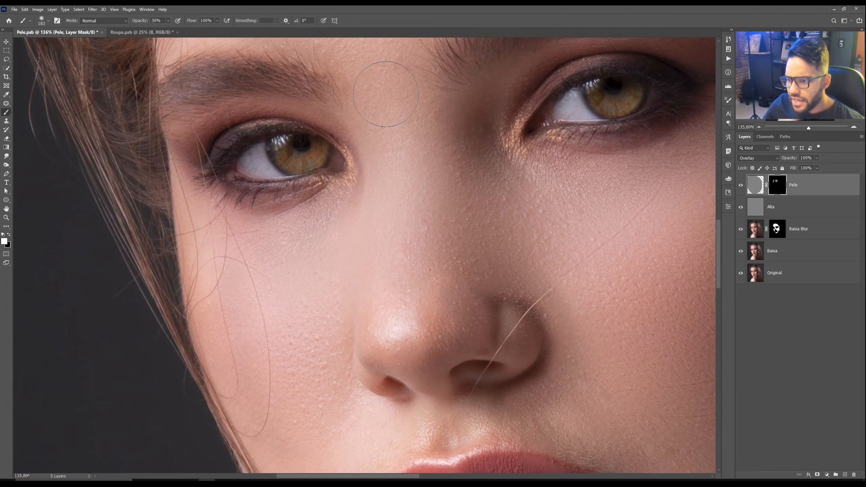
mouse_move(389, 93)
mouse_down()
mouse_move(389, 202)
mouse_move(375, 217)
mouse_up()
mouse_move(386, 188)
mouse_down()
mouse_move(393, 264)
mouse_move(387, 248)
mouse_move(363, 249)
mouse_move(339, 298)
mouse_up()
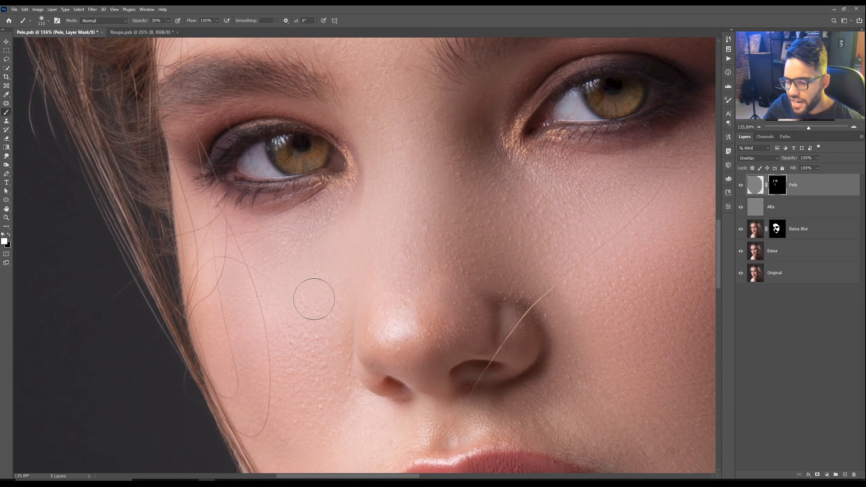
mouse_move(438, 237)
mouse_down()
mouse_move(415, 248)
mouse_move(417, 287)
mouse_up()
drag(381, 332, 341, 207)
mouse_move(409, 468)
mouse_down()
mouse_move(347, 274)
mouse_move(341, 170)
mouse_up()
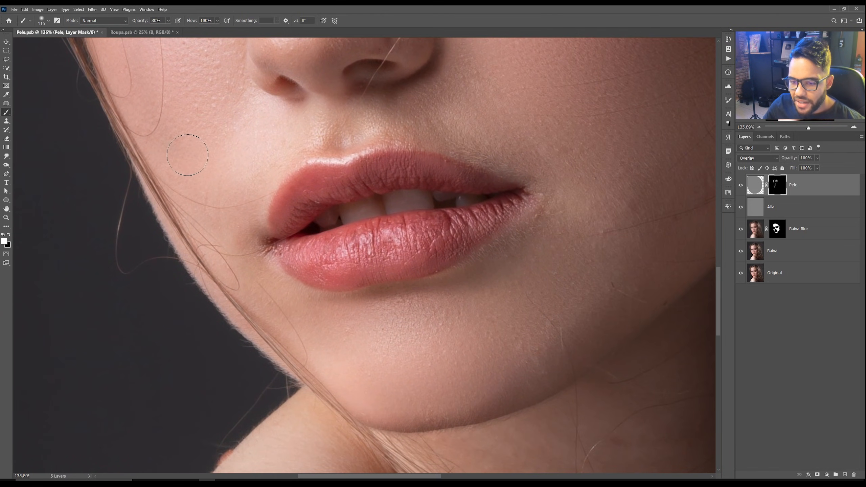
mouse_move(189, 155)
mouse_down()
mouse_move(205, 199)
mouse_move(189, 161)
mouse_up()
drag(262, 244, 204, 122)
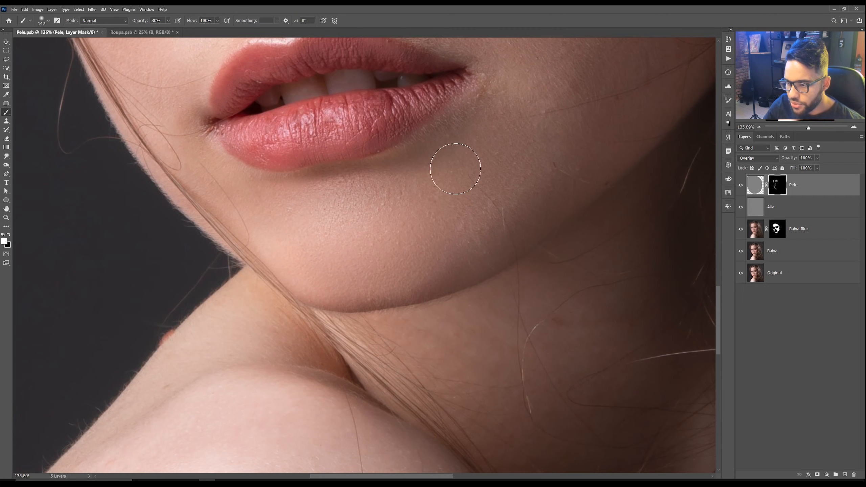
drag(387, 196, 289, 278)
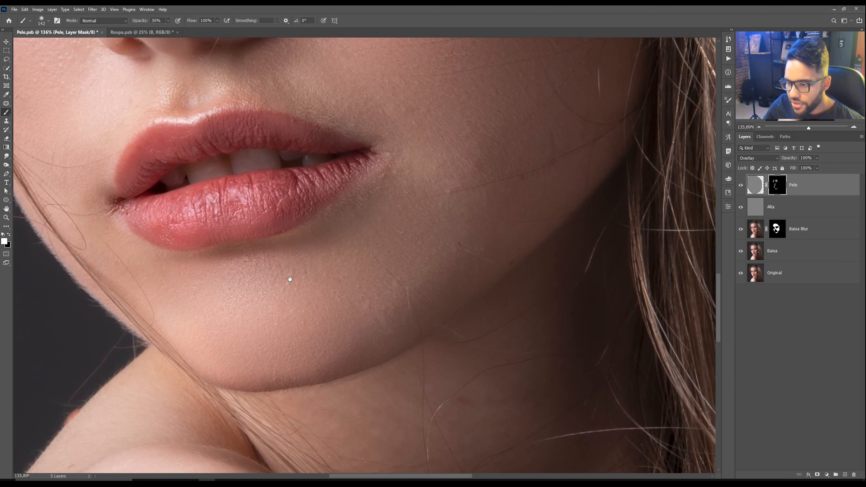
drag(473, 147, 358, 304)
drag(416, 91, 416, 239)
drag(336, 175, 403, 232)
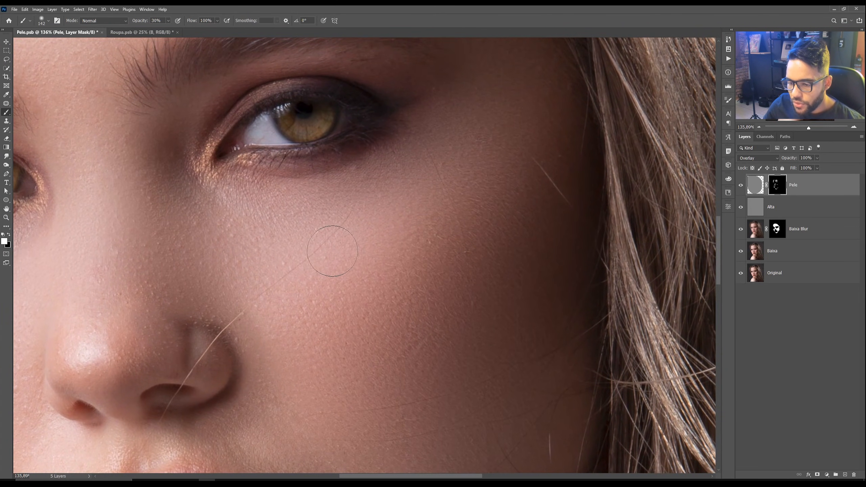
drag(396, 65, 466, 309)
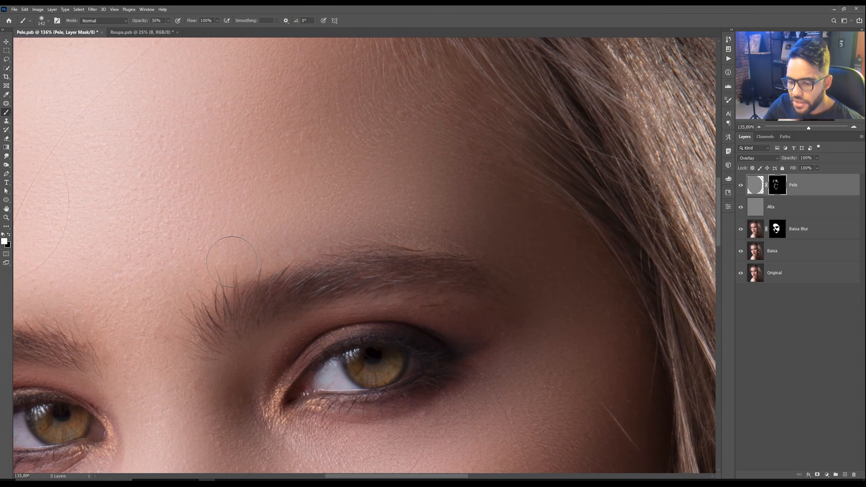
drag(357, 139, 466, 224)
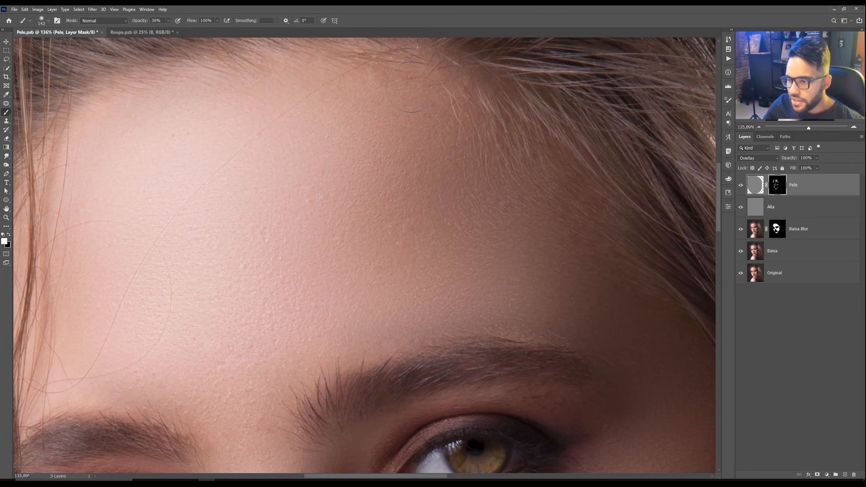
mouse_move(442, 123)
mouse_down()
mouse_move(487, 187)
mouse_move(534, 218)
mouse_up()
Step: Zoom around the forehead and hide and show the Pele layer to compare the masked texture
key(])
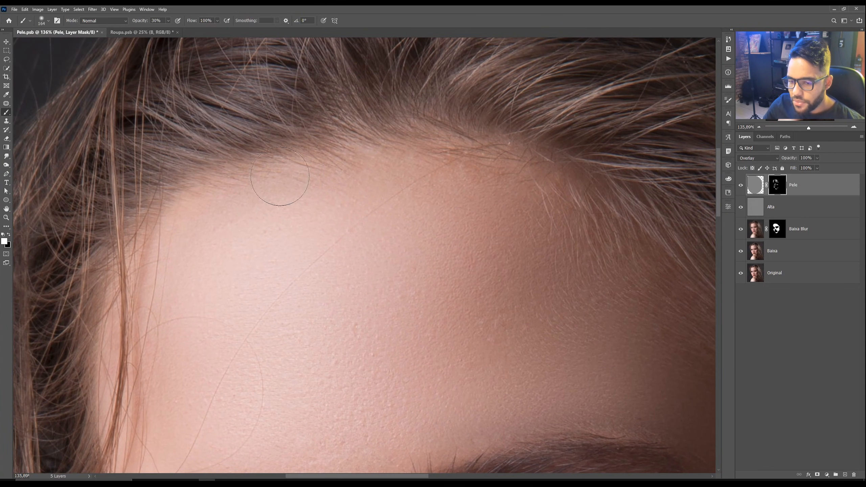
key(z)
drag(407, 182, 370, 181)
drag(464, 240, 397, 142)
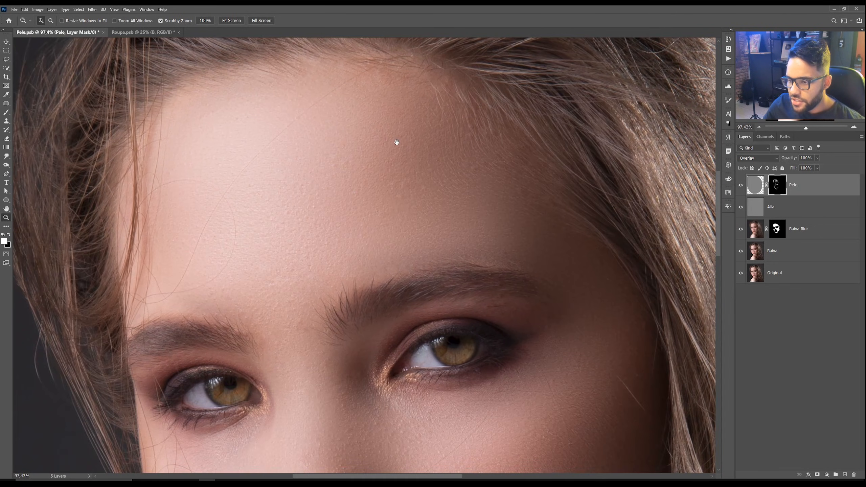
drag(328, 133, 340, 135)
key(b)
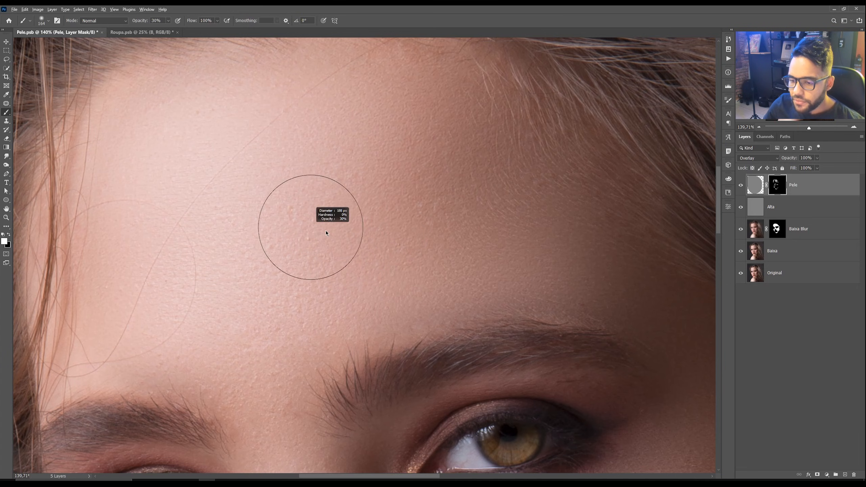
key(z)
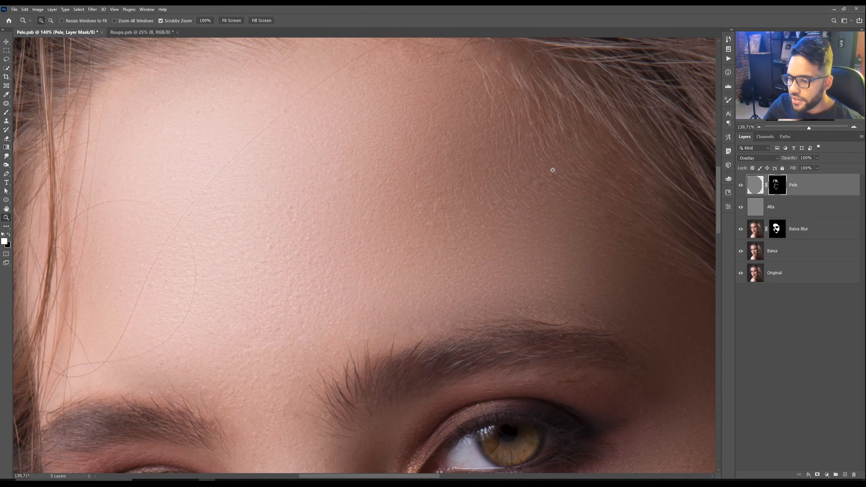
click(741, 186)
drag(370, 106, 367, 159)
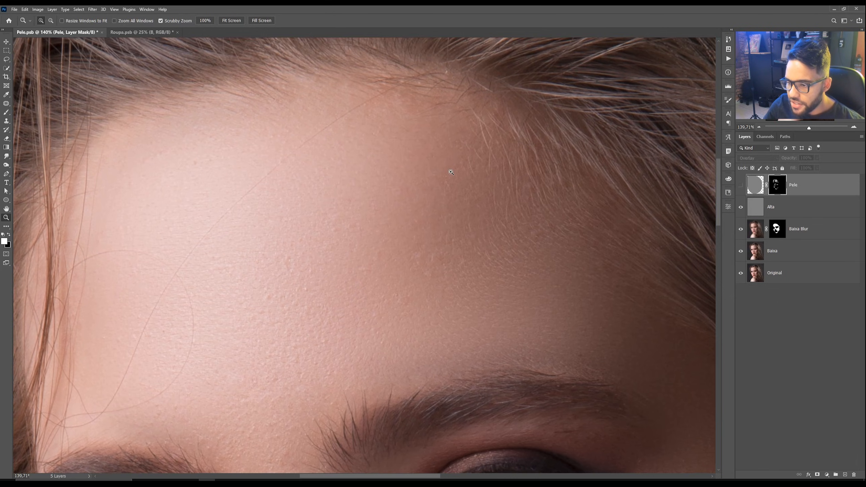
drag(410, 204, 423, 207)
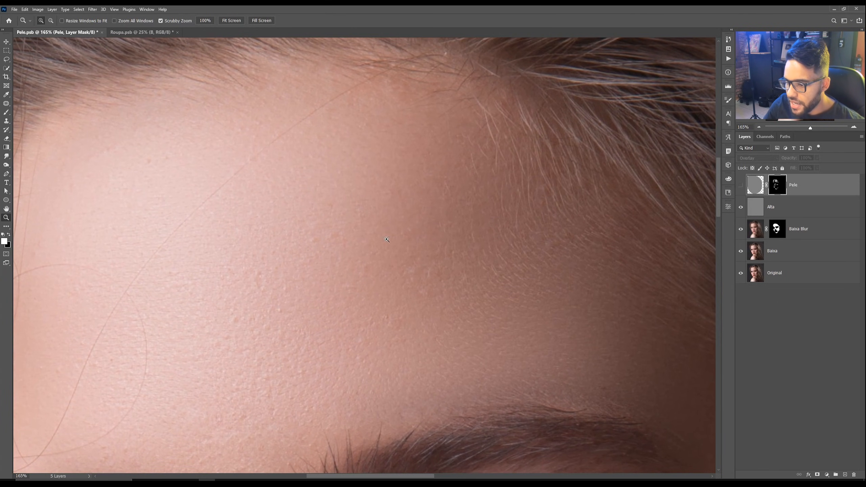
click(740, 186)
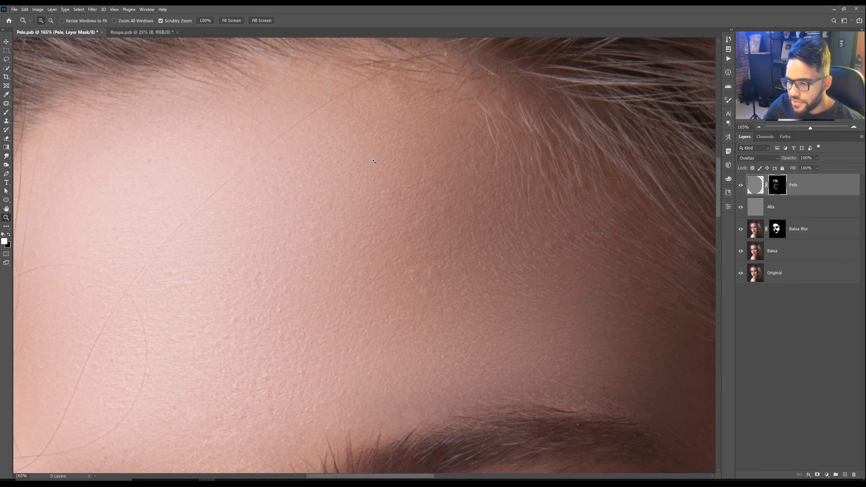
mouse_move(373, 161)
mouse_down()
mouse_move(357, 163)
mouse_move(368, 146)
mouse_up()
Step: Fit the whole portrait on screen and toggle the Original layer's visibility to compare
key(ctrl+0)
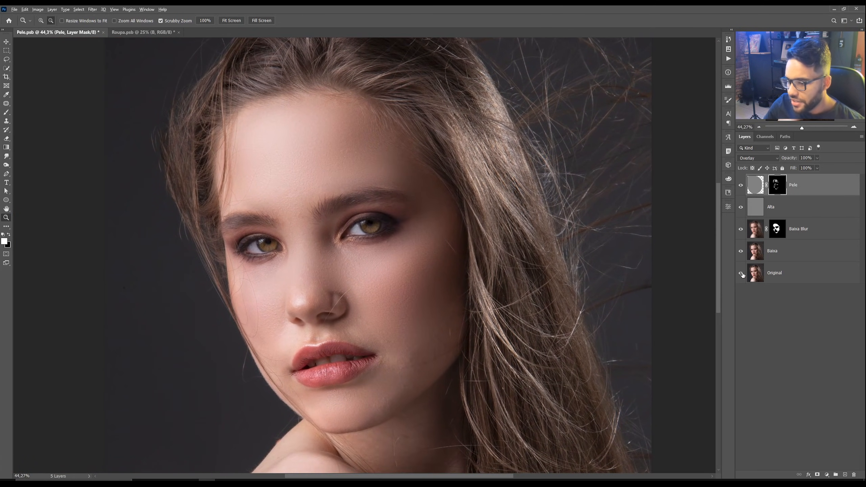
alt+click(741, 273)
alt+click(741, 273)
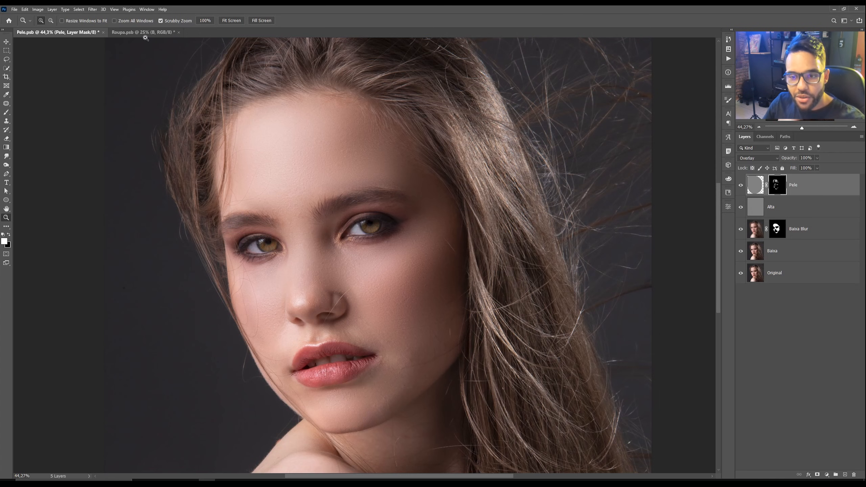
Step: Switch to the Roupa document and repeatedly solo the Background layer to compare before and after
click(150, 33)
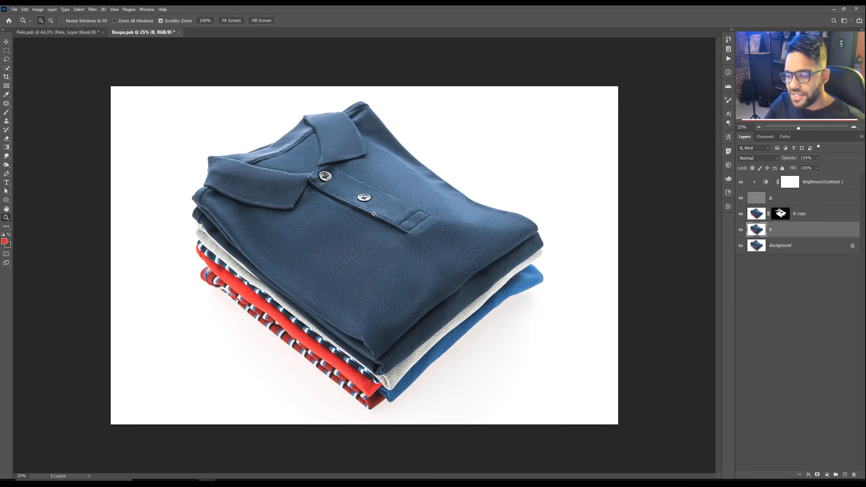
drag(375, 215, 375, 214)
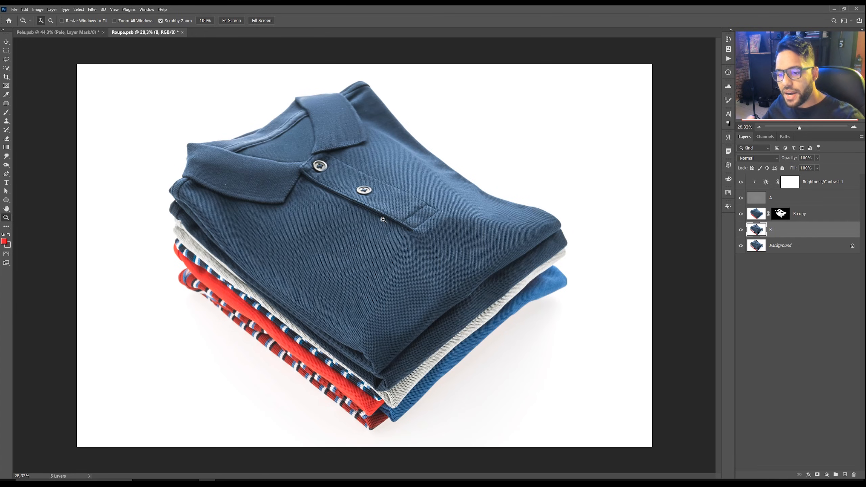
alt+click(740, 247)
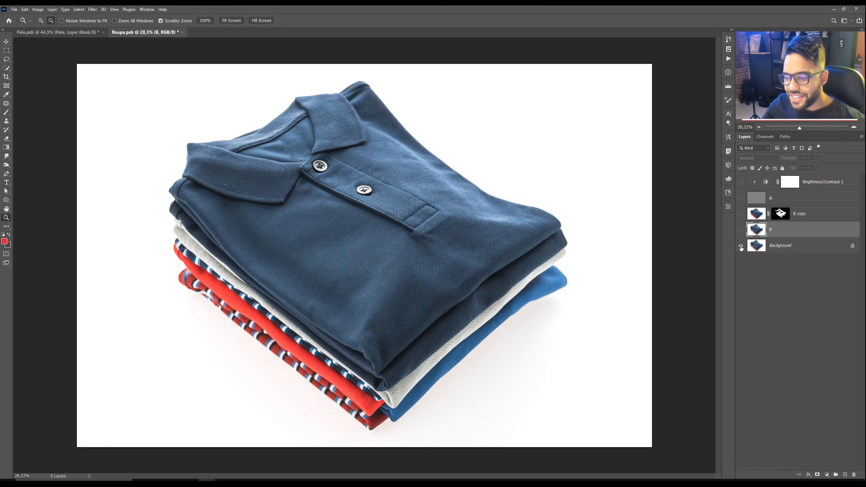
alt+click(741, 247)
alt+click(741, 247)
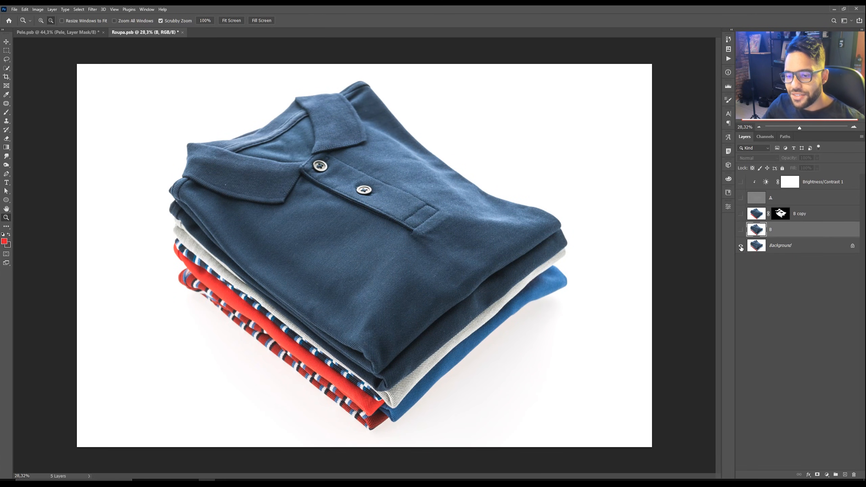
alt+click(741, 247)
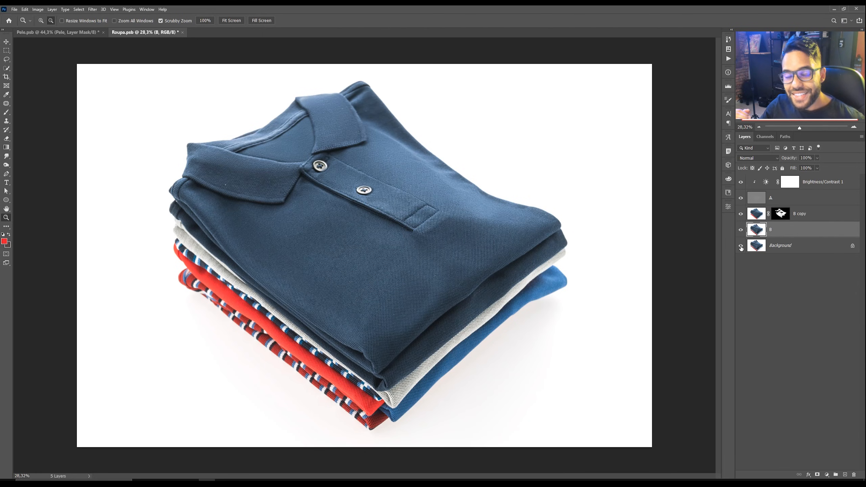
alt+click(741, 247)
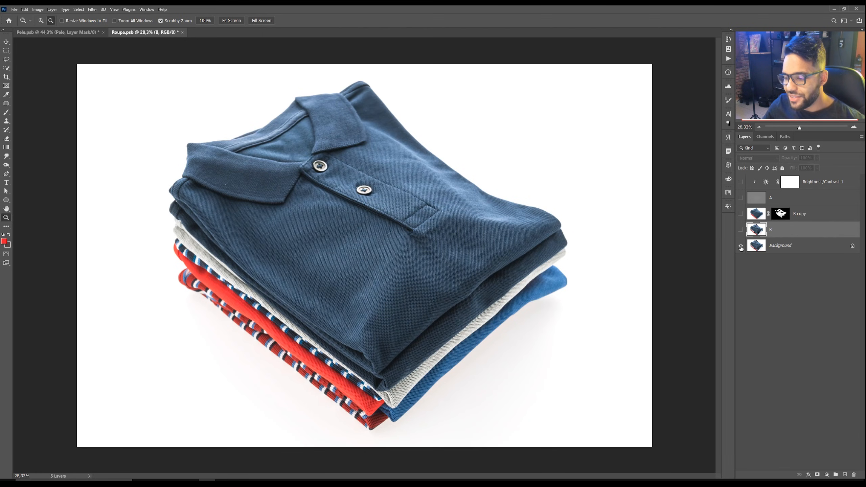
alt+click(740, 247)
alt+click(741, 247)
alt+click(741, 247)
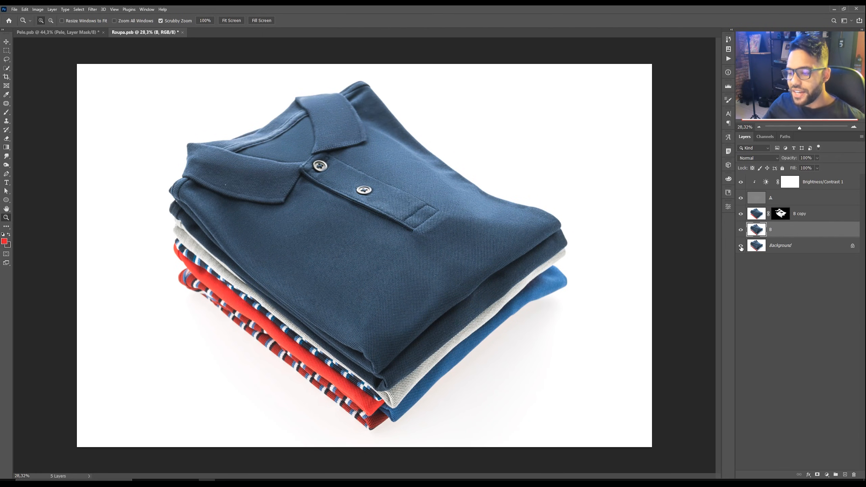